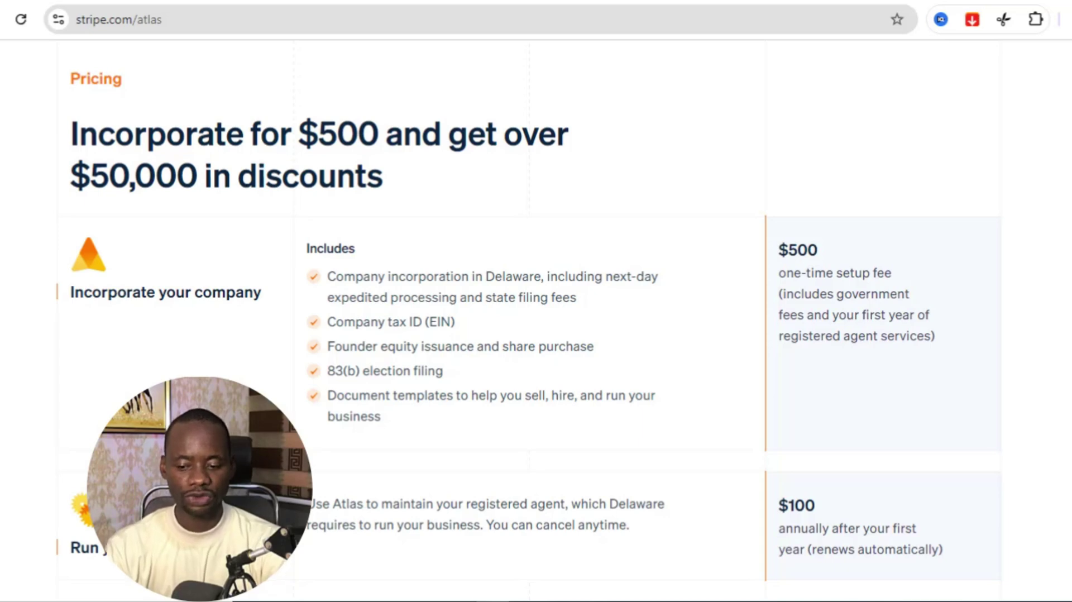
Step: Scroll through the Stripe Atlas pricing before moving on to LegalZoom's business formation page
{"action": "scroll", "coordinate": [528, 310], "scroll_direction": "down", "scroll_amount": 5}
{"action": "scroll", "coordinate": [528, 310], "scroll_direction": "up", "scroll_amount": 5}
{"action": "scroll", "coordinate": [528, 310], "scroll_direction": "down", "scroll_amount": 10}
{"action": "scroll", "coordinate": [528, 321], "scroll_direction": "down", "scroll_amount": 8}
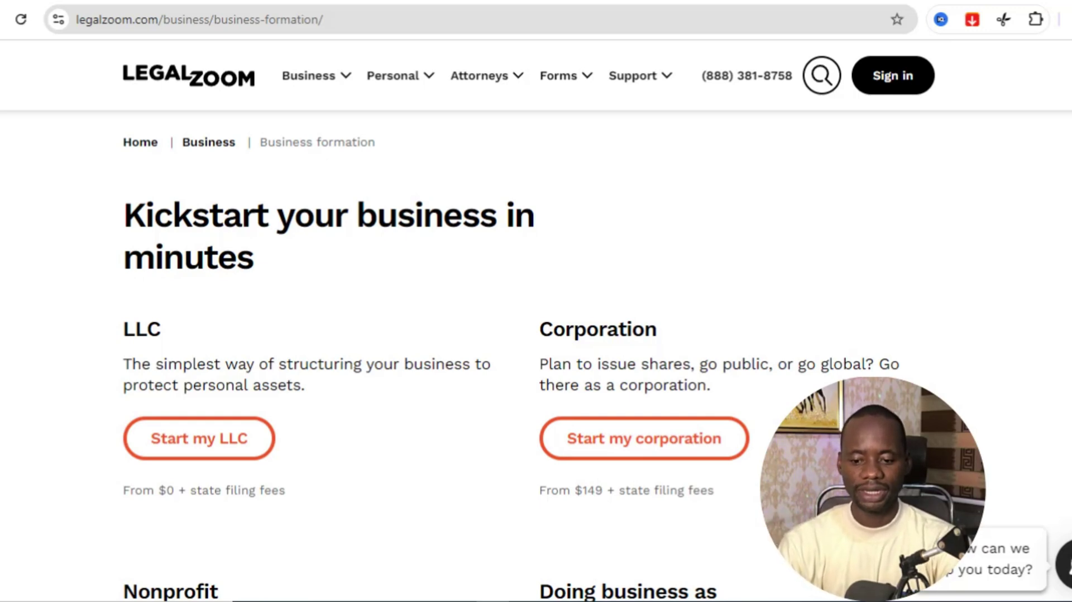
Step: Scroll LegalZoom's LLC and Corporation options and choose Start my corporation
{"action": "scroll", "coordinate": [906, 90], "scroll_direction": "down", "scroll_amount": 3}
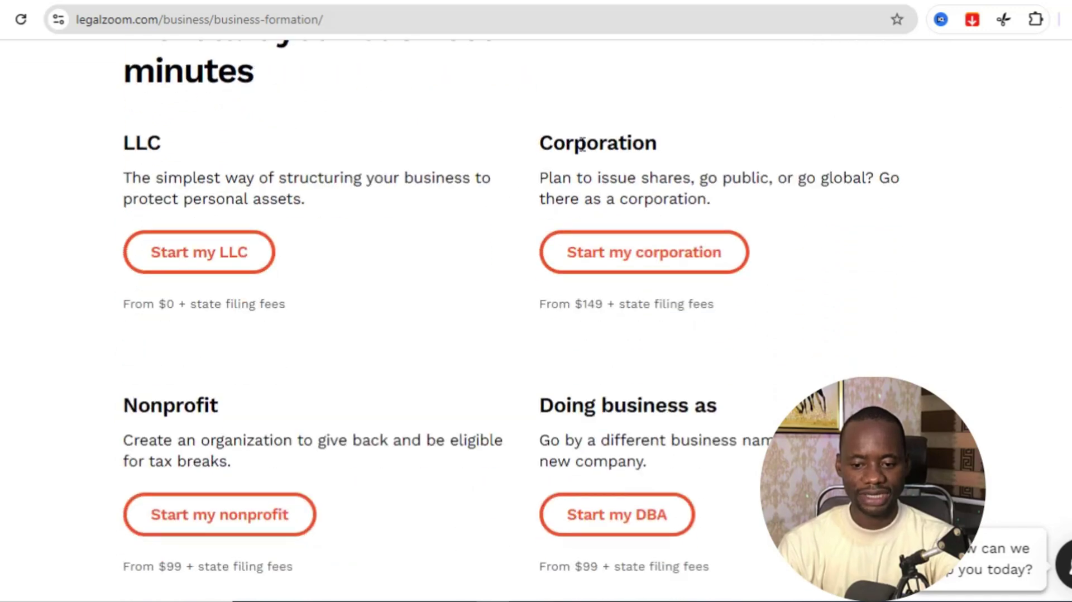
{"action": "left_click", "coordinate": [627, 271]}
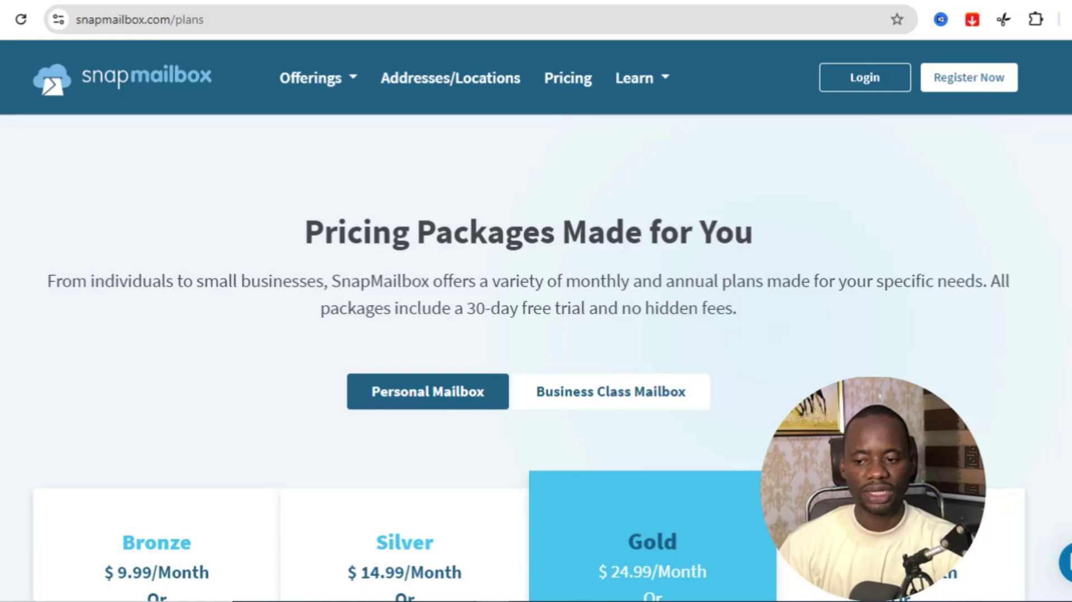
Step: Scroll down SnapMailbox's Bronze, Silver and Gold Personal Mailbox plans
{"action": "scroll", "coordinate": [536, 358], "scroll_direction": "down", "scroll_amount": 3}
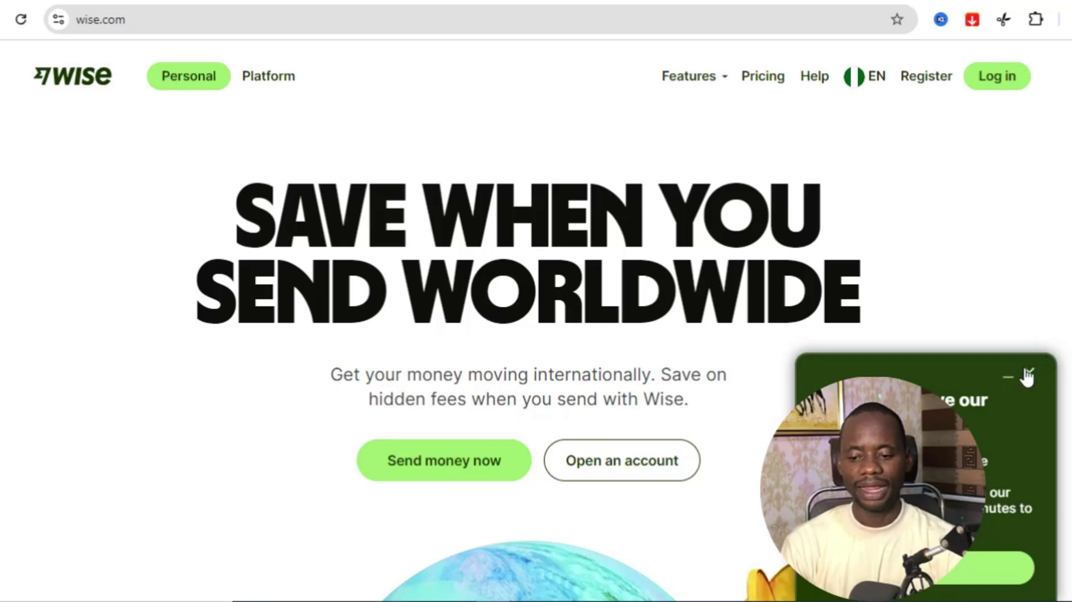
Step: Close the Wise promotional popup and scroll down the Wise homepage
{"action": "left_click", "coordinate": [1029, 373]}
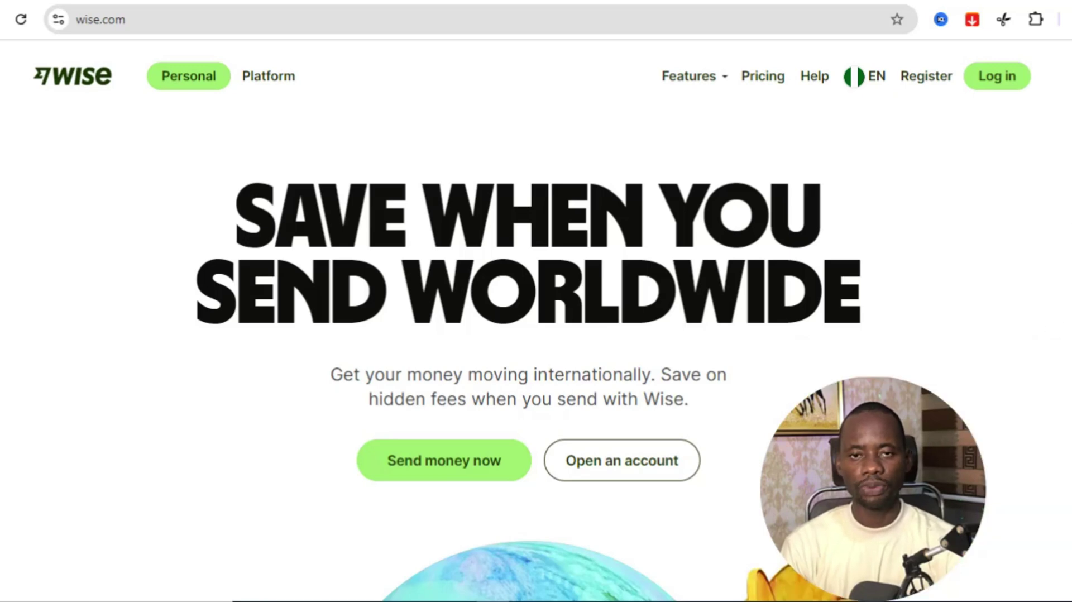
{"action": "scroll", "coordinate": [536, 335], "scroll_direction": "down", "scroll_amount": 10}
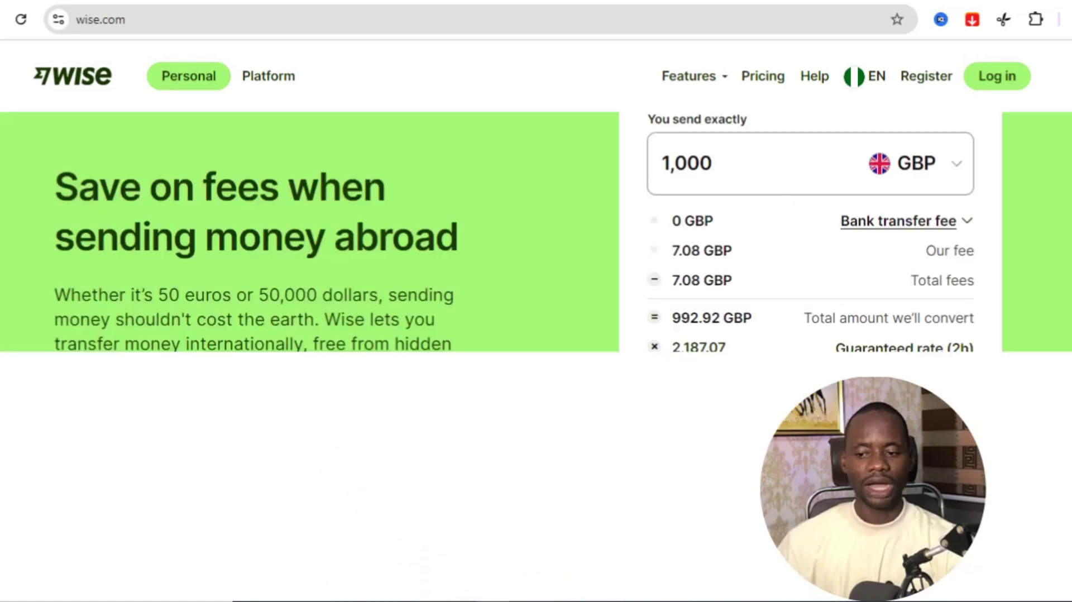
{"action": "scroll", "coordinate": [1066, 488], "scroll_direction": "down", "scroll_amount": 15}
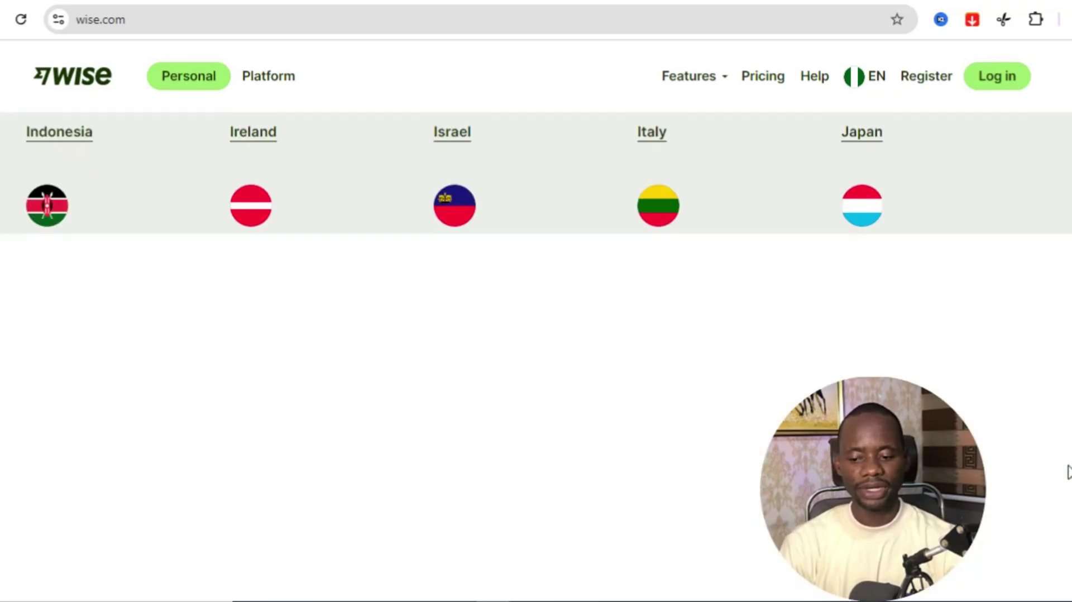
{"action": "scroll", "coordinate": [1066, 490], "scroll_direction": "down", "scroll_amount": 10}
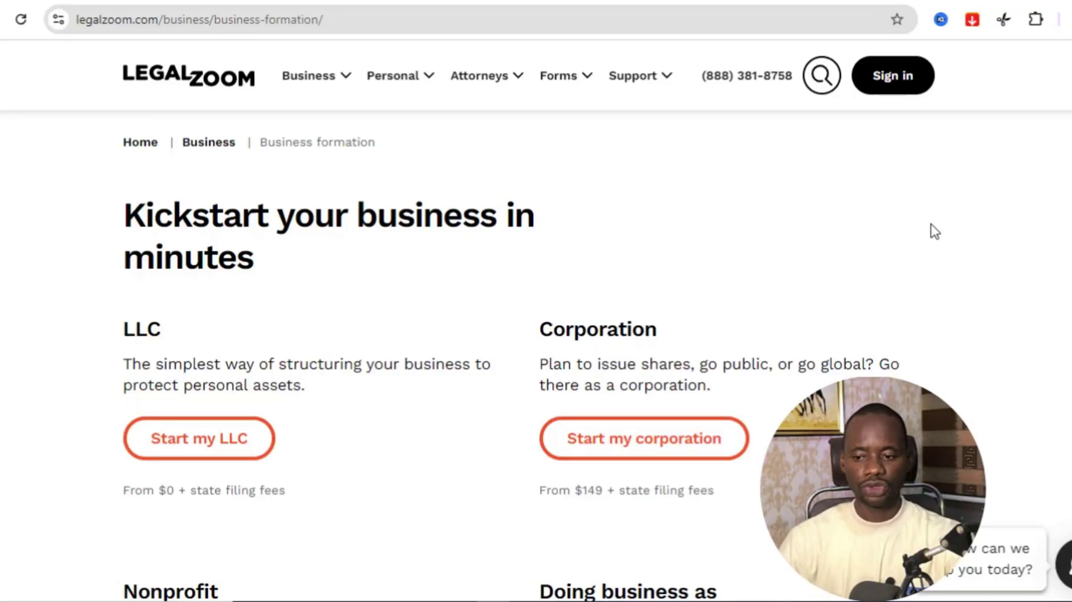
{"action": "scroll", "coordinate": [536, 320], "scroll_direction": "down", "scroll_amount": 4}
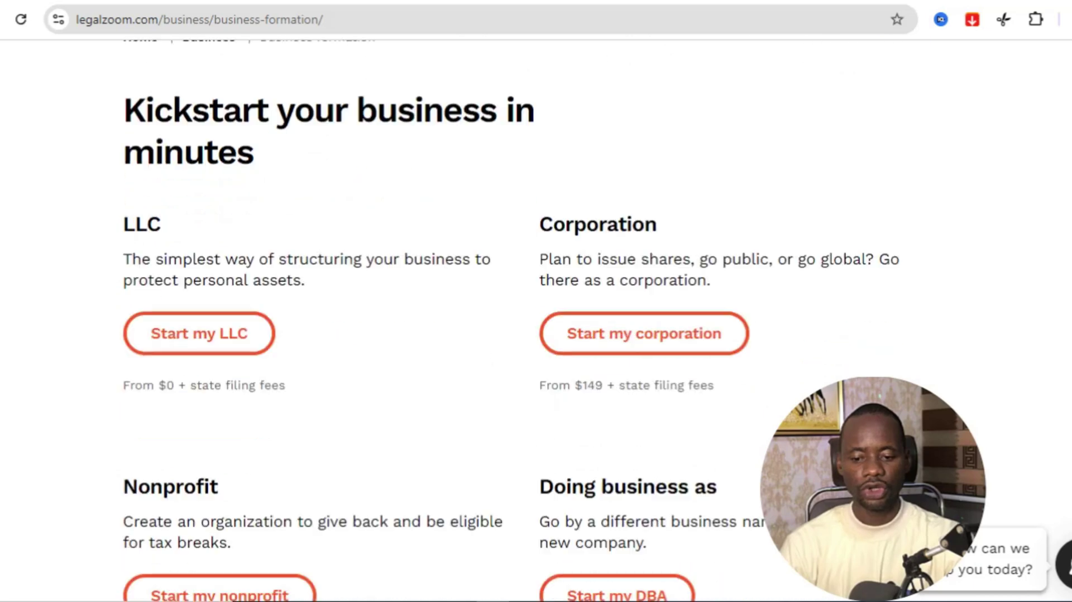
{"action": "scroll", "coordinate": [586, 136], "scroll_direction": "down", "scroll_amount": 1}
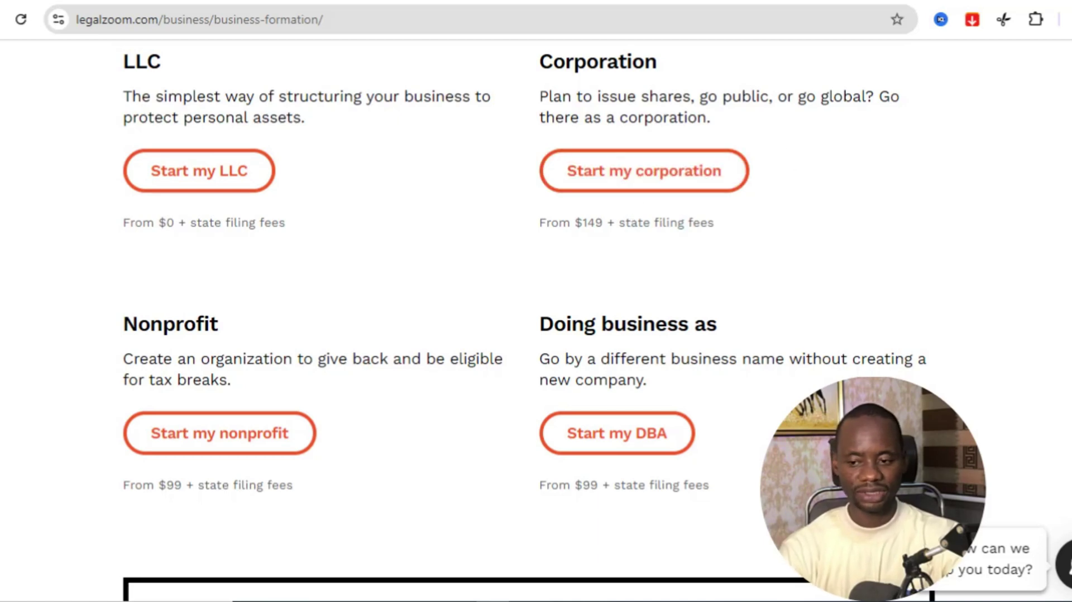
Step: Scroll up and down LegalZoom's business formation page to review it
{"action": "scroll", "coordinate": [536, 302], "scroll_direction": "down", "scroll_amount": 7}
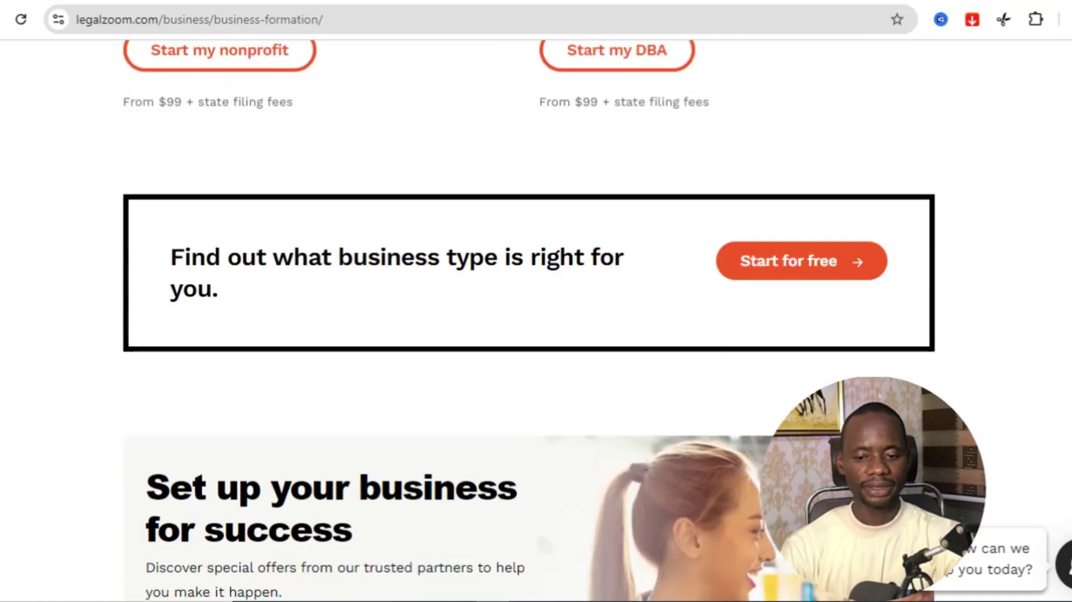
{"action": "scroll", "coordinate": [536, 301], "scroll_direction": "up", "scroll_amount": 5}
{"action": "scroll", "coordinate": [536, 301], "scroll_direction": "down", "scroll_amount": 7}
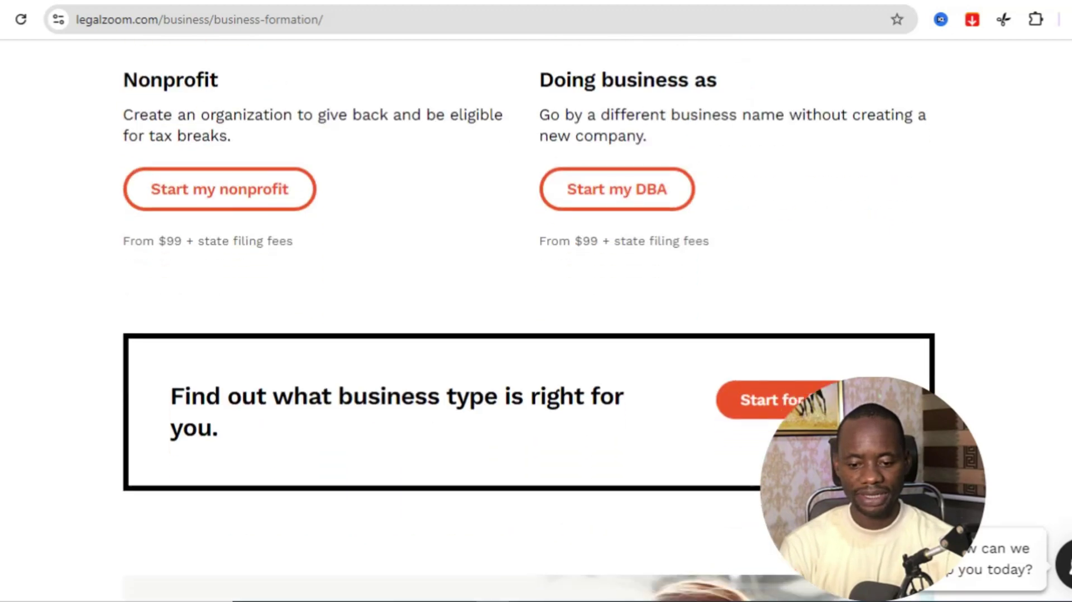
{"action": "scroll", "coordinate": [536, 302], "scroll_direction": "up", "scroll_amount": 14}
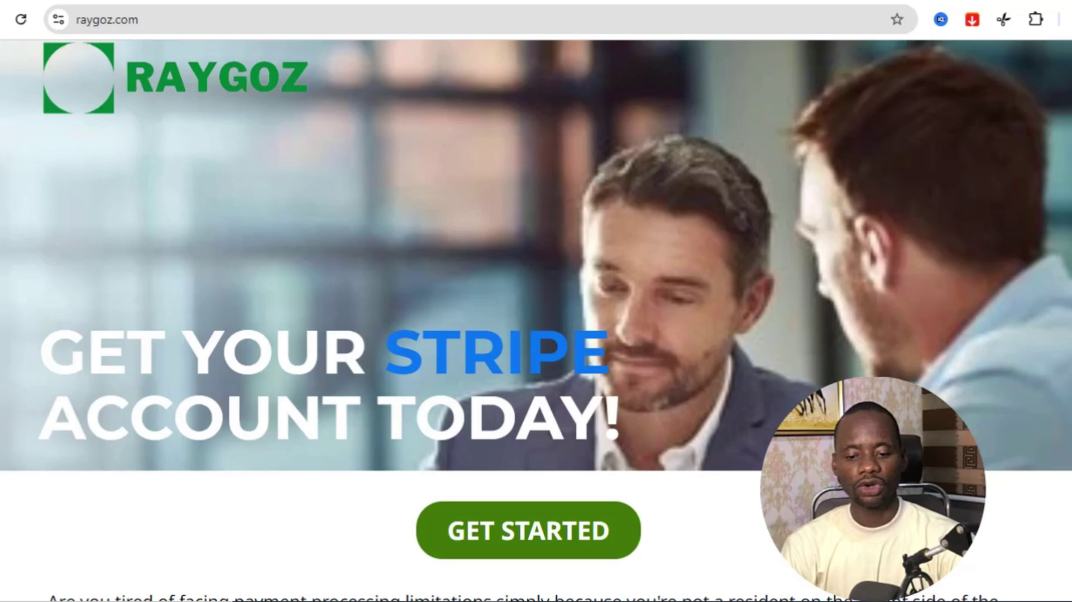
Step: Scroll raygoz.com past About Us to the Testimonials of client WhatsApp chats
{"action": "scroll", "coordinate": [536, 318], "scroll_direction": "down", "scroll_amount": 7}
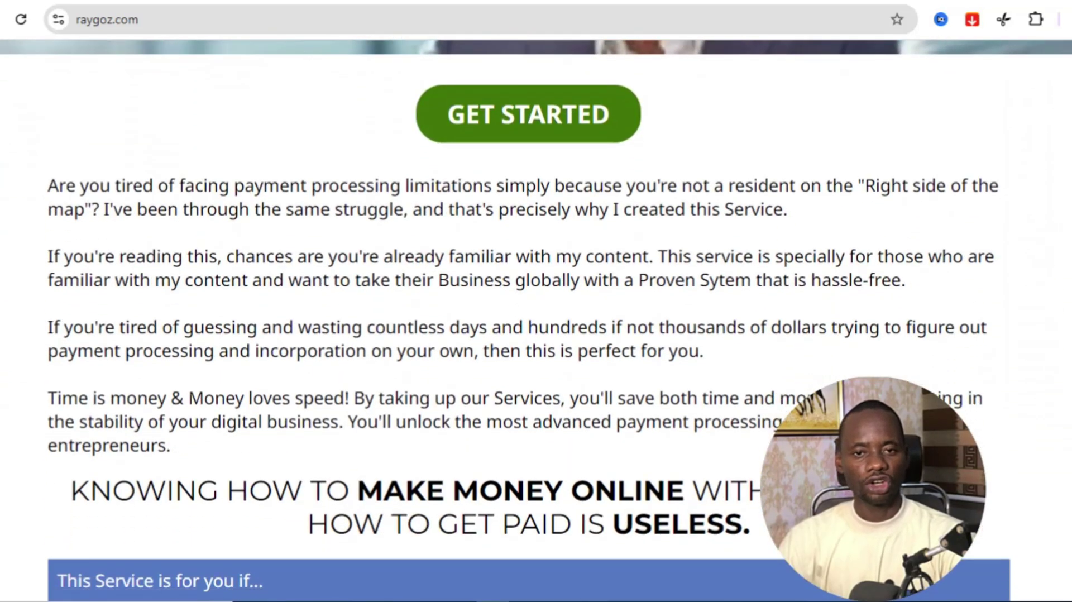
{"action": "scroll", "coordinate": [536, 318], "scroll_direction": "down", "scroll_amount": 8}
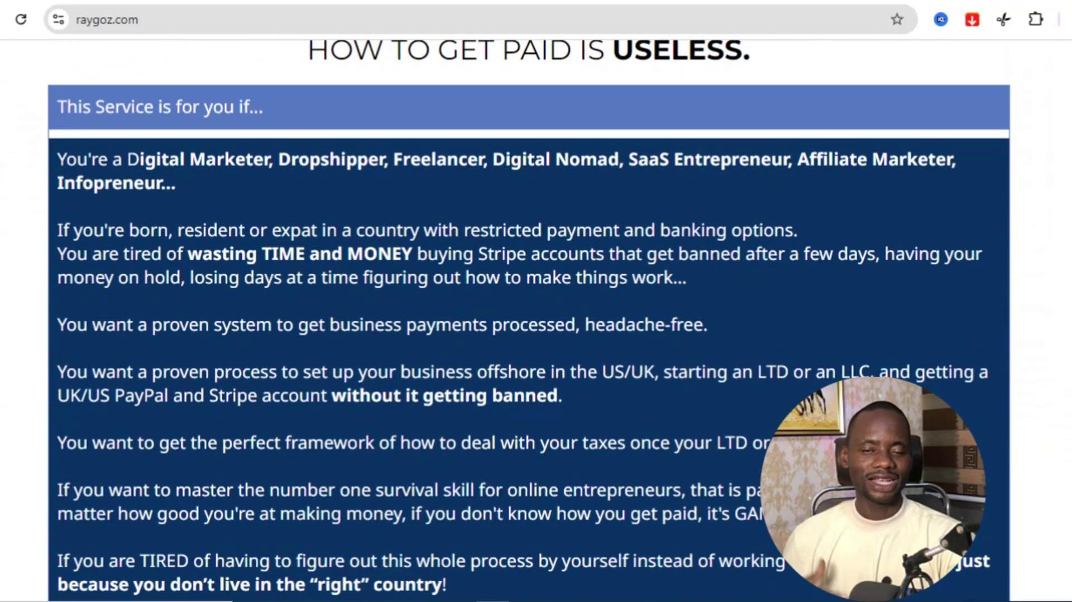
{"action": "scroll", "coordinate": [536, 318], "scroll_direction": "down", "scroll_amount": 4}
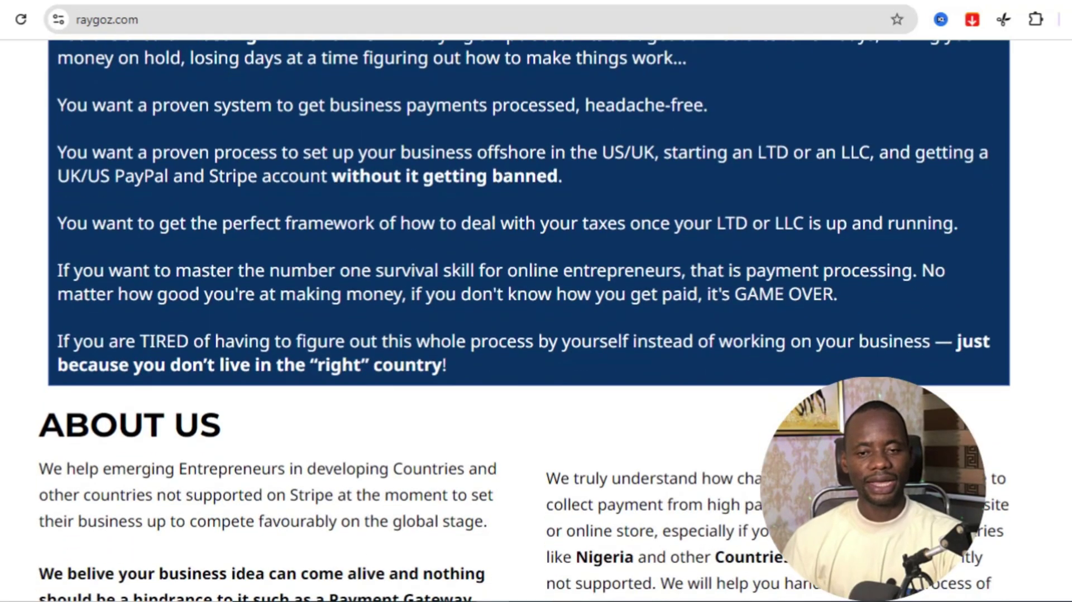
{"action": "scroll", "coordinate": [536, 318], "scroll_direction": "down", "scroll_amount": 5}
{"action": "scroll", "coordinate": [536, 318], "scroll_direction": "down", "scroll_amount": 6}
{"action": "scroll", "coordinate": [536, 318], "scroll_direction": "up", "scroll_amount": 1}
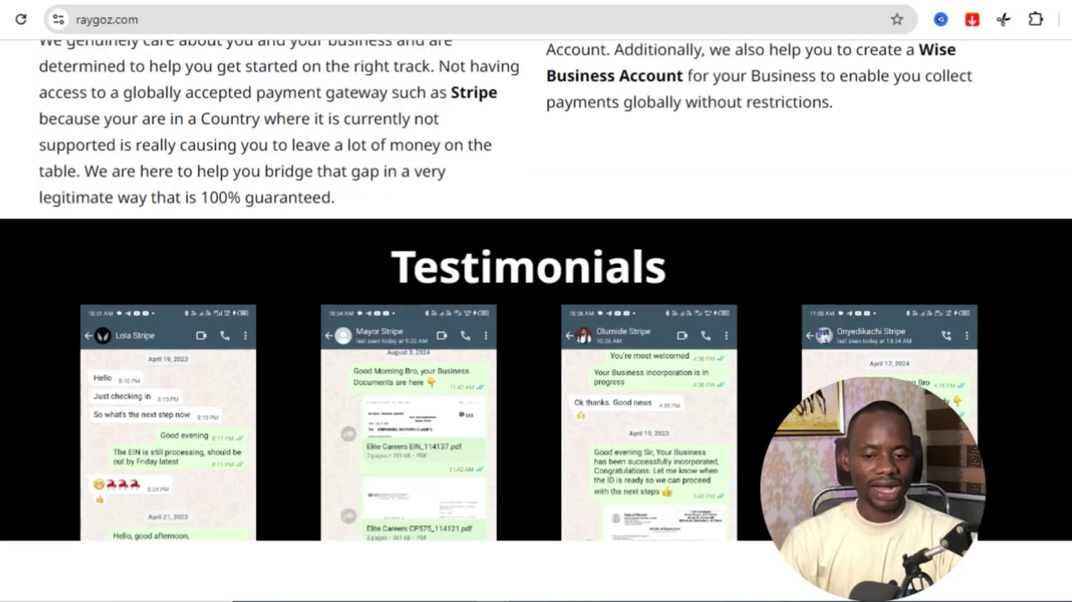
{"action": "scroll", "coordinate": [536, 318], "scroll_direction": "up", "scroll_amount": 10}
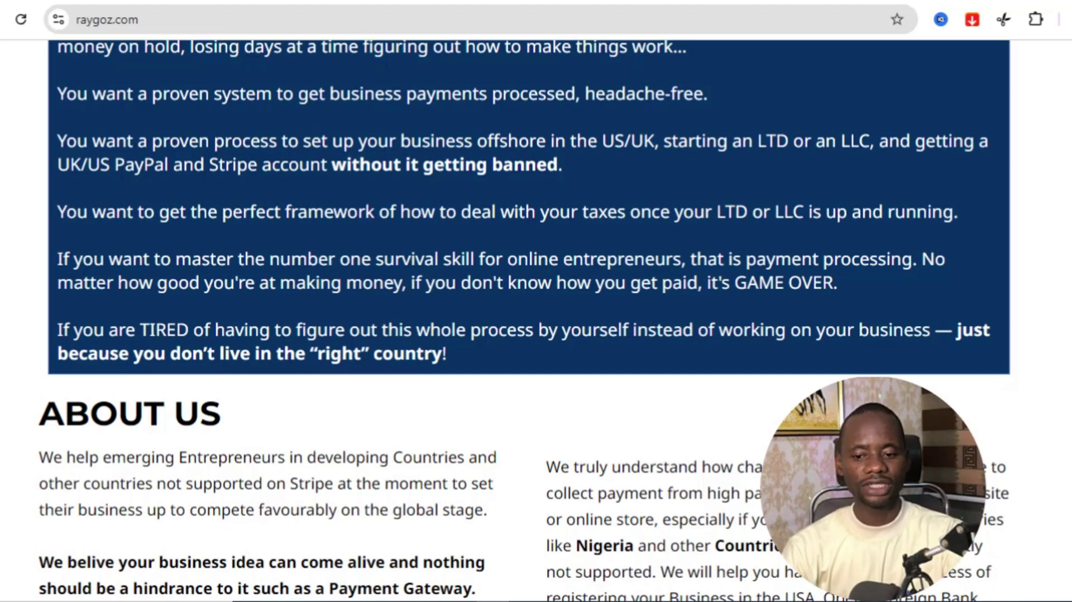
{"action": "scroll", "coordinate": [536, 319], "scroll_direction": "down", "scroll_amount": 12}
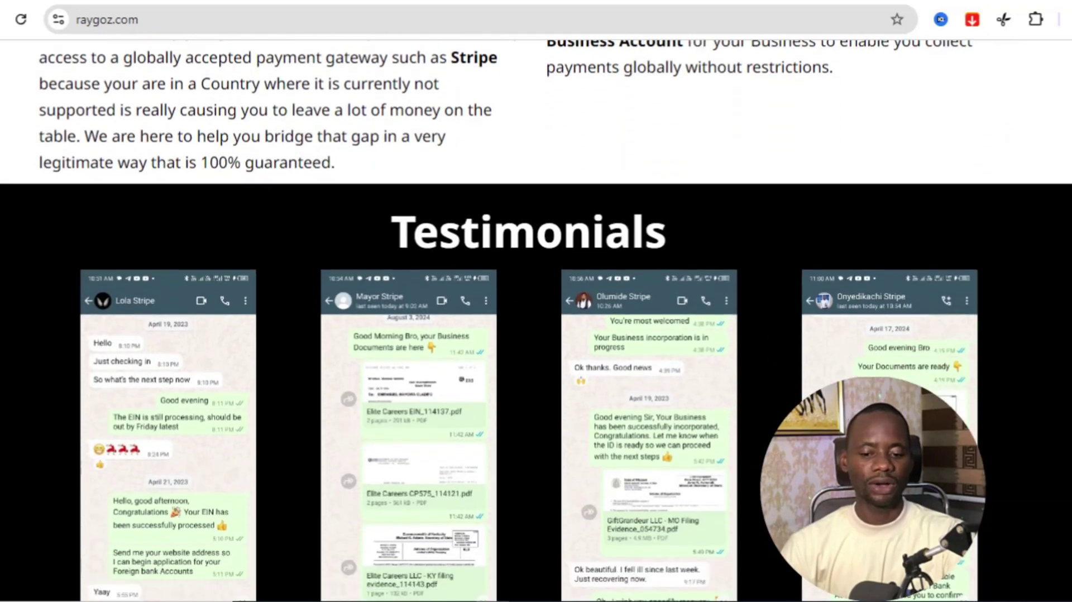
{"action": "scroll", "coordinate": [536, 320], "scroll_direction": "down", "scroll_amount": 1}
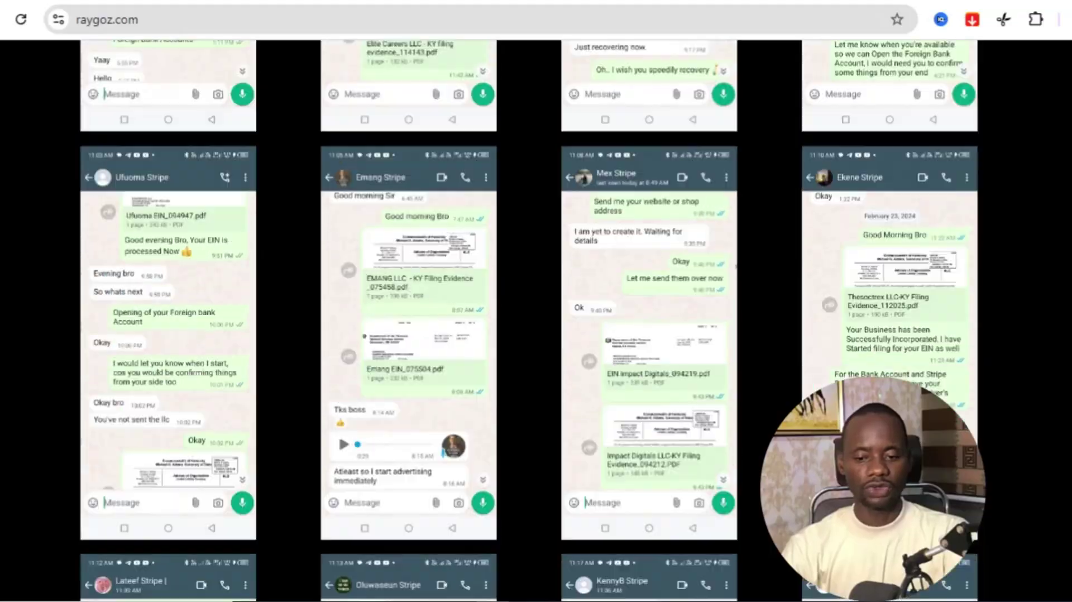
Step: Scroll past the chat screenshots to the YouTube testimonials and the $250 USA Stripe + Wise pricing
{"action": "scroll", "coordinate": [536, 319], "scroll_direction": "up", "scroll_amount": 12}
{"action": "scroll", "coordinate": [535, 319], "scroll_direction": "down", "scroll_amount": 2}
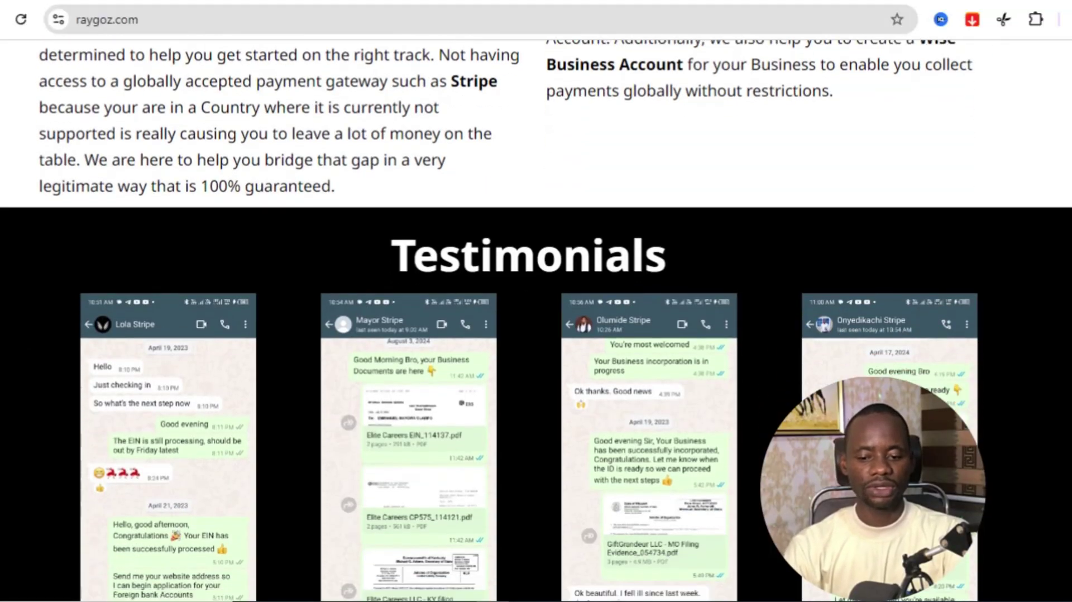
{"action": "scroll", "coordinate": [536, 318], "scroll_direction": "down", "scroll_amount": 11}
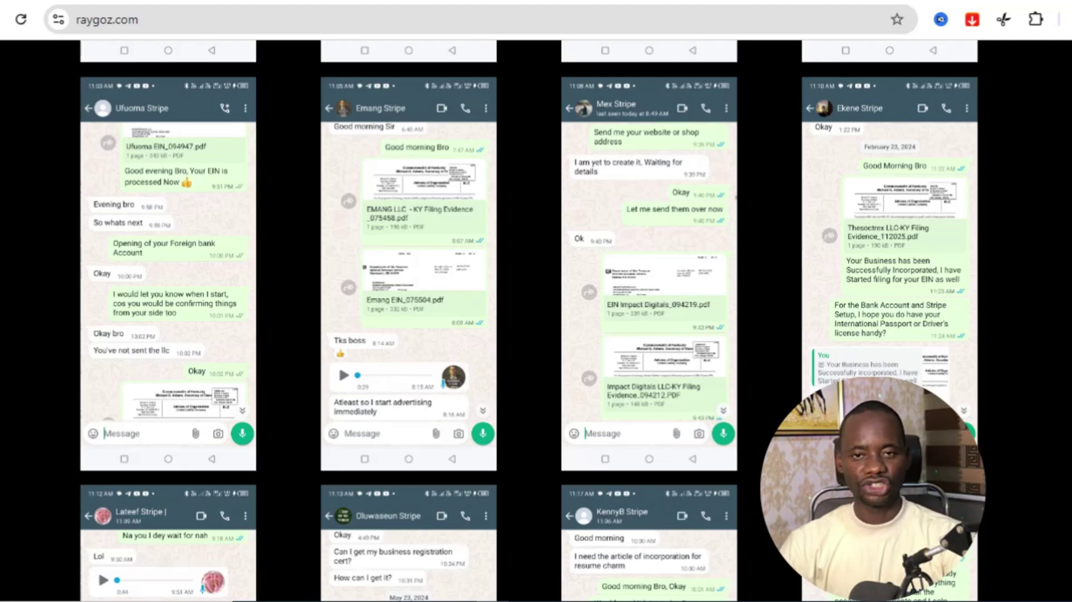
{"action": "scroll", "coordinate": [528, 319], "scroll_direction": "down", "scroll_amount": 2}
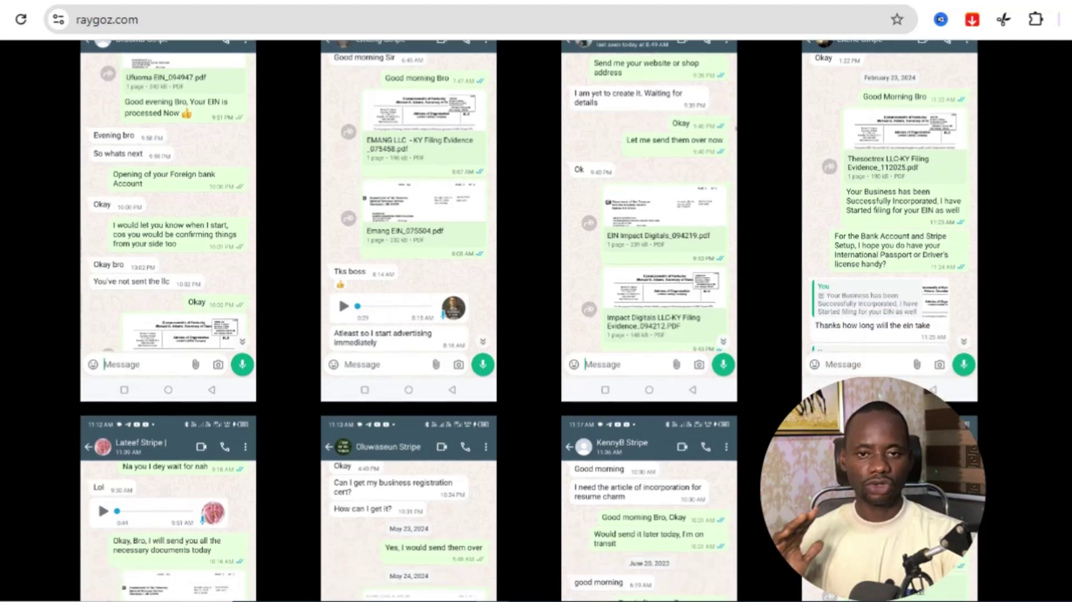
{"action": "scroll", "coordinate": [528, 320], "scroll_direction": "down", "scroll_amount": 1}
{"action": "scroll", "coordinate": [528, 319], "scroll_direction": "down", "scroll_amount": 1}
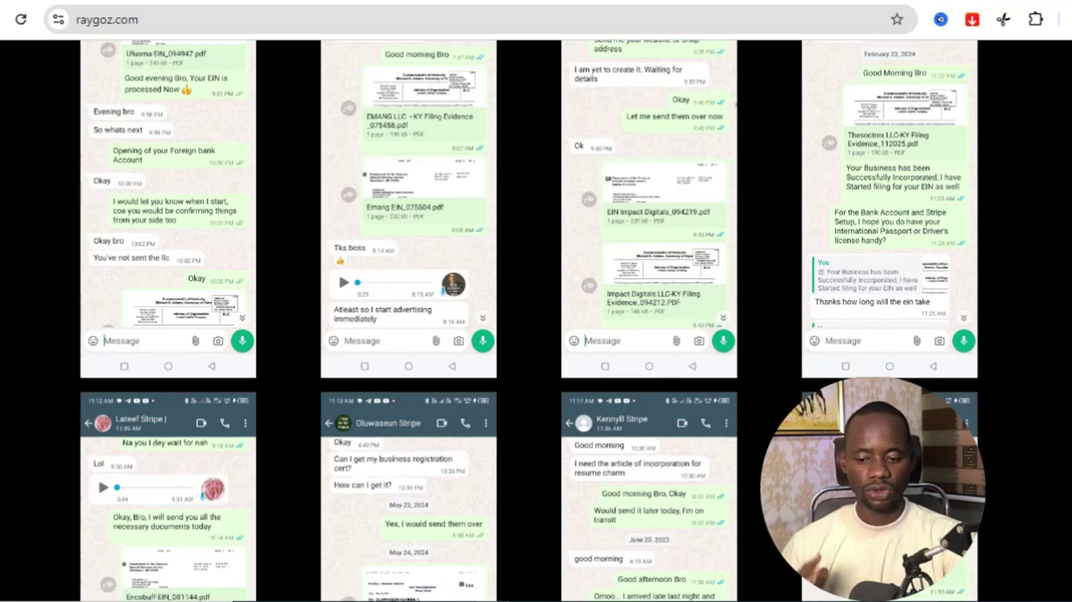
{"action": "scroll", "coordinate": [528, 320], "scroll_direction": "down", "scroll_amount": 5}
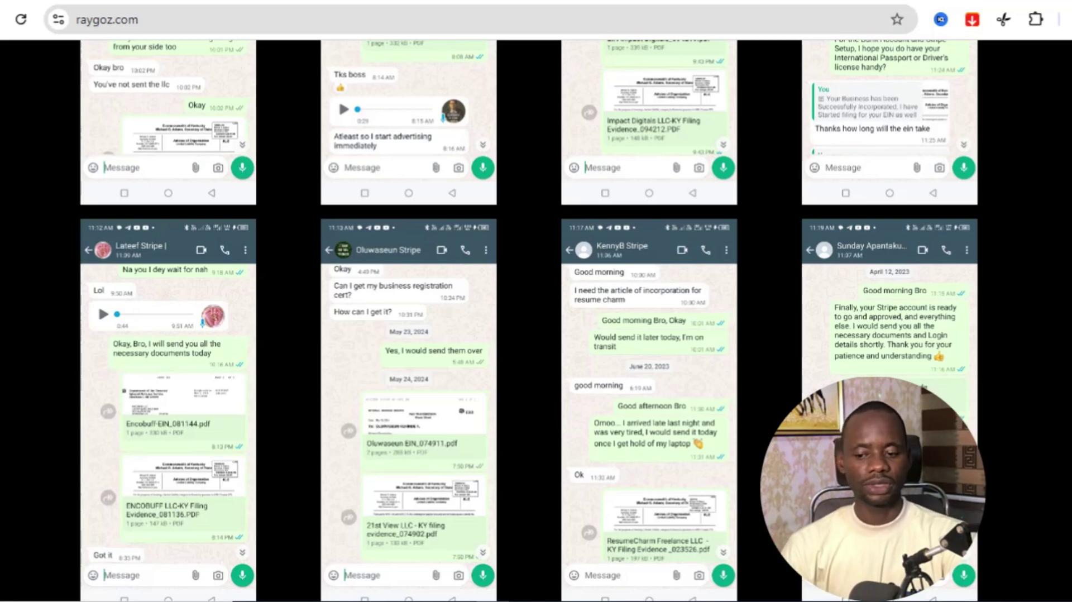
{"action": "scroll", "coordinate": [528, 320], "scroll_direction": "down", "scroll_amount": 6}
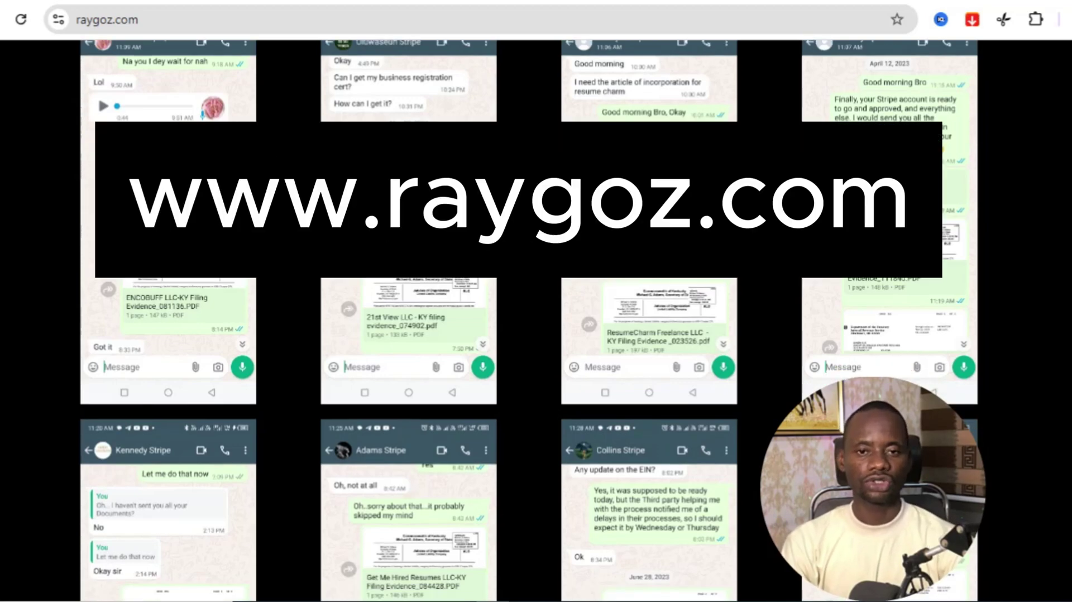
{"action": "scroll", "coordinate": [528, 277], "scroll_direction": "down", "scroll_amount": 6}
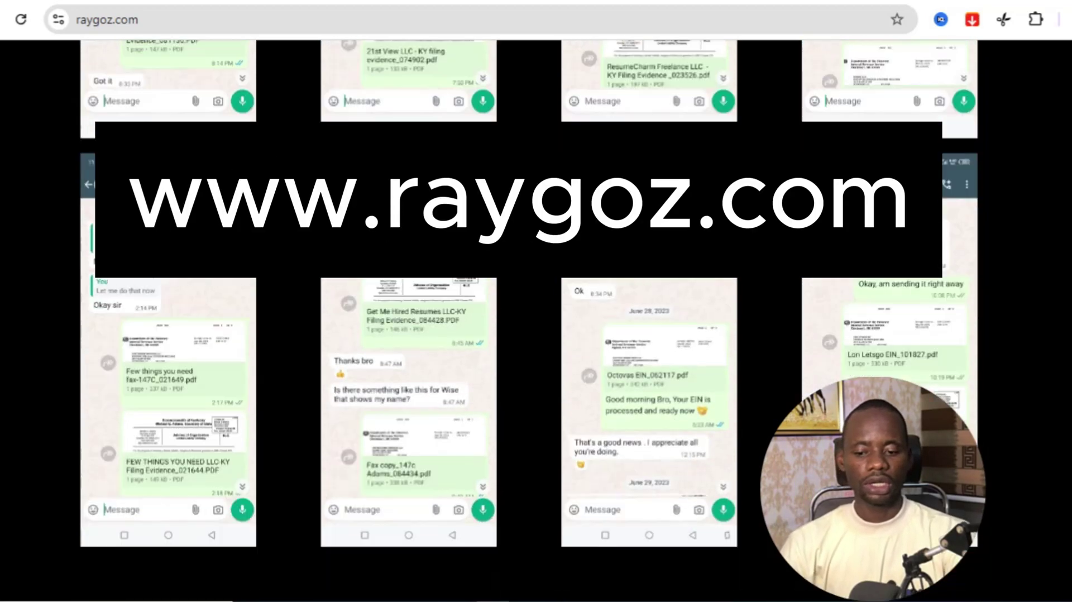
{"action": "scroll", "coordinate": [528, 302], "scroll_direction": "down", "scroll_amount": 5}
{"action": "scroll", "coordinate": [528, 301], "scroll_direction": "up", "scroll_amount": 1}
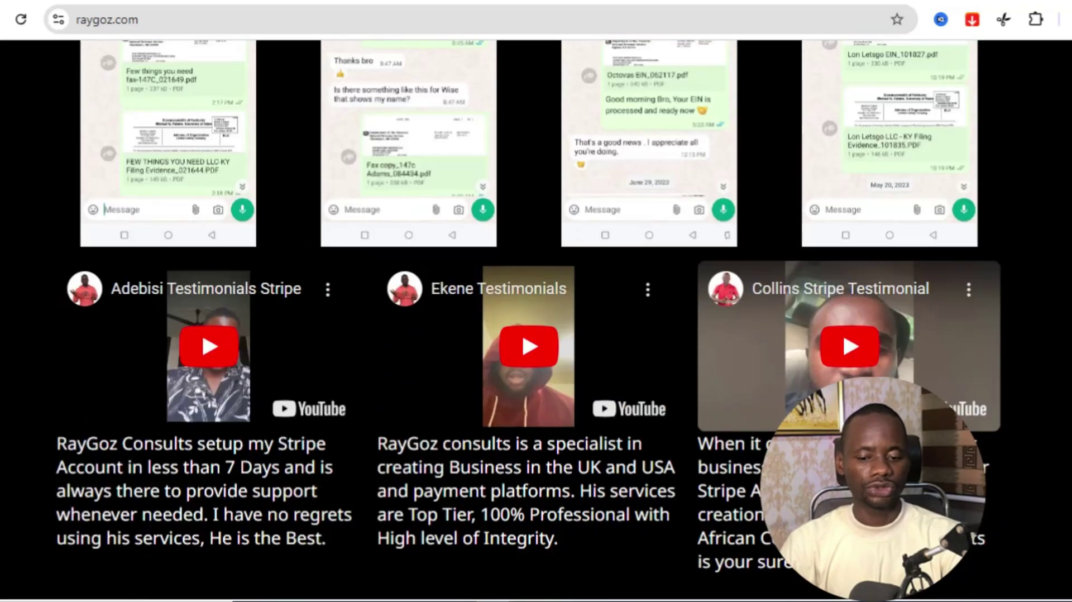
{"action": "scroll", "coordinate": [528, 301], "scroll_direction": "down", "scroll_amount": 5}
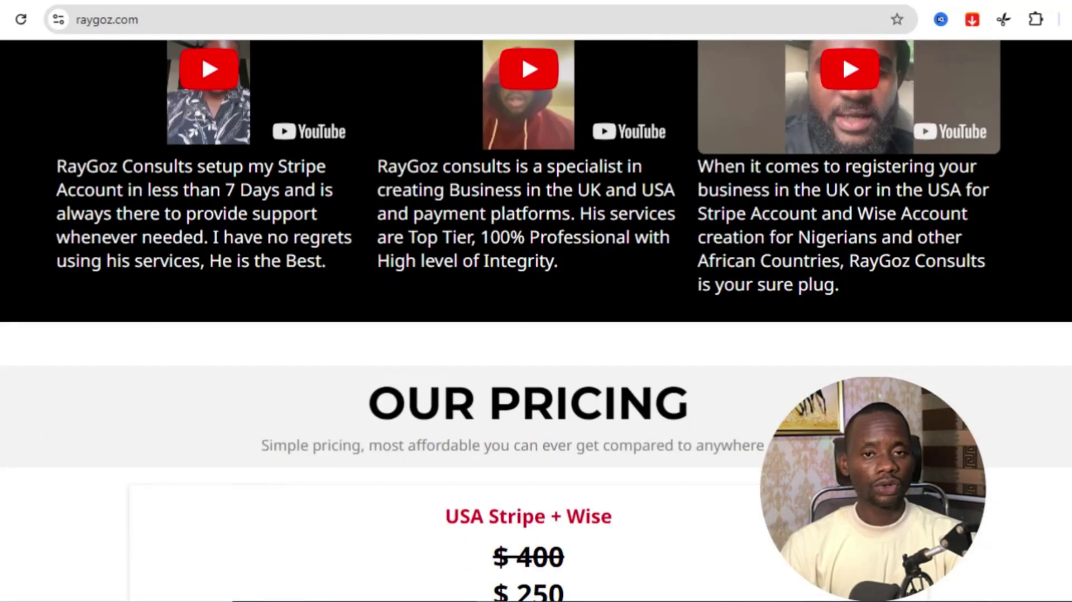
Step: Scroll through the $250 USA Stripe + Wise package card and its included services
{"action": "scroll", "coordinate": [528, 301], "scroll_direction": "down", "scroll_amount": 5}
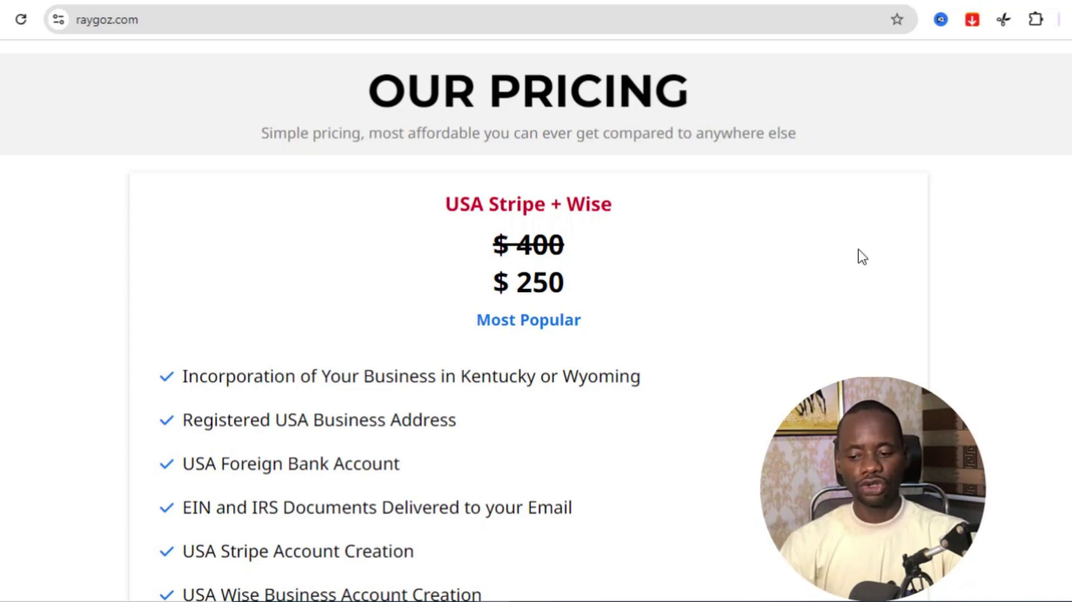
{"action": "scroll", "coordinate": [536, 318], "scroll_direction": "down", "scroll_amount": 8}
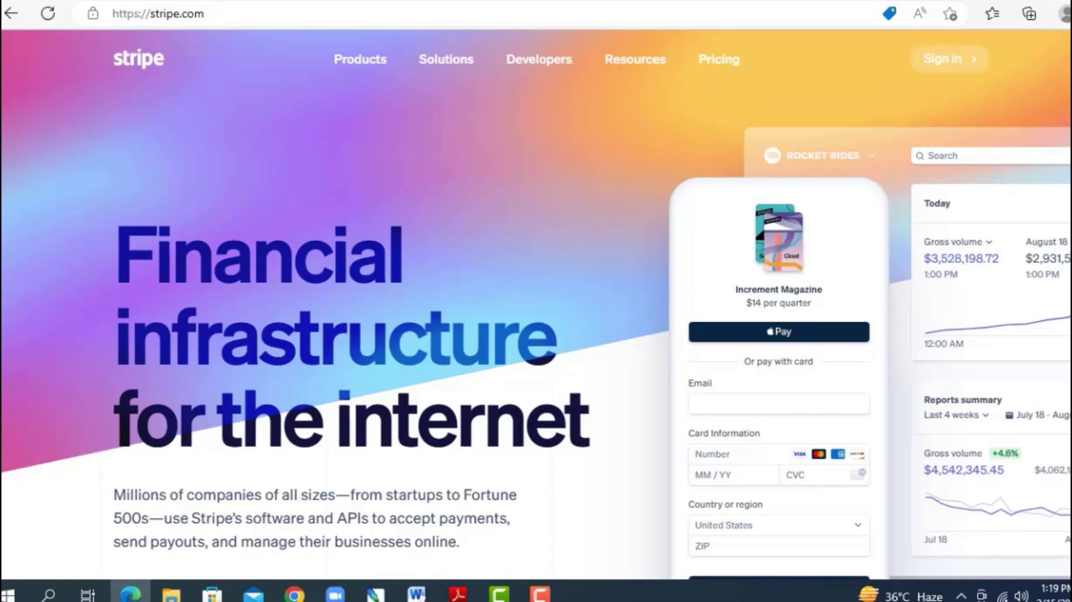
Step: Return to the top of stripe.com, go to the sign-in page, and scroll to Sign up
{"action": "scroll", "coordinate": [535, 304], "scroll_direction": "down", "scroll_amount": 10}
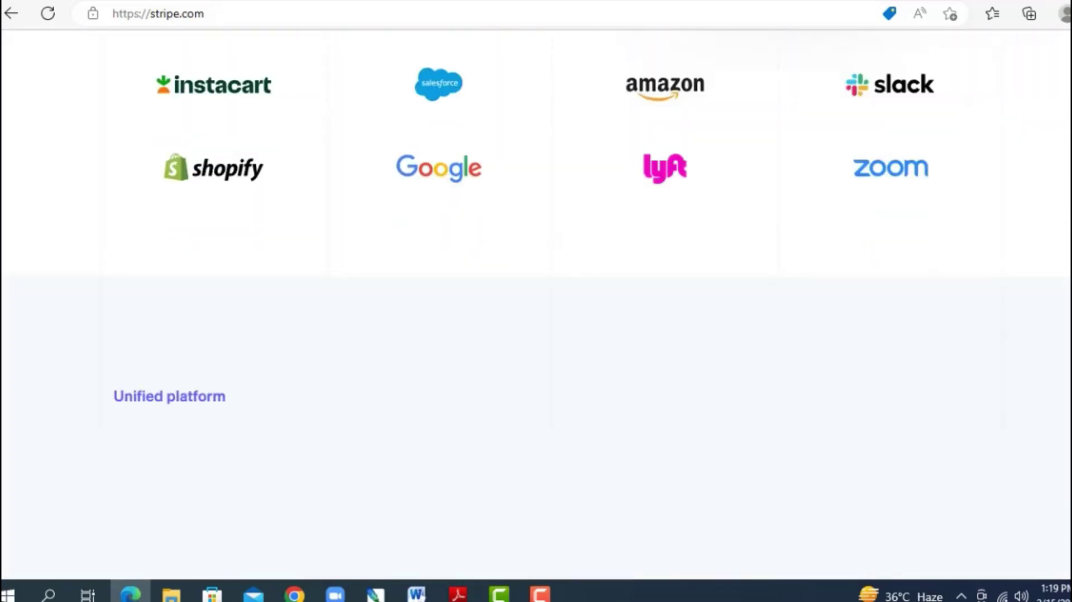
{"action": "scroll", "coordinate": [536, 305], "scroll_direction": "down", "scroll_amount": 2}
{"action": "key", "text": "Home"}
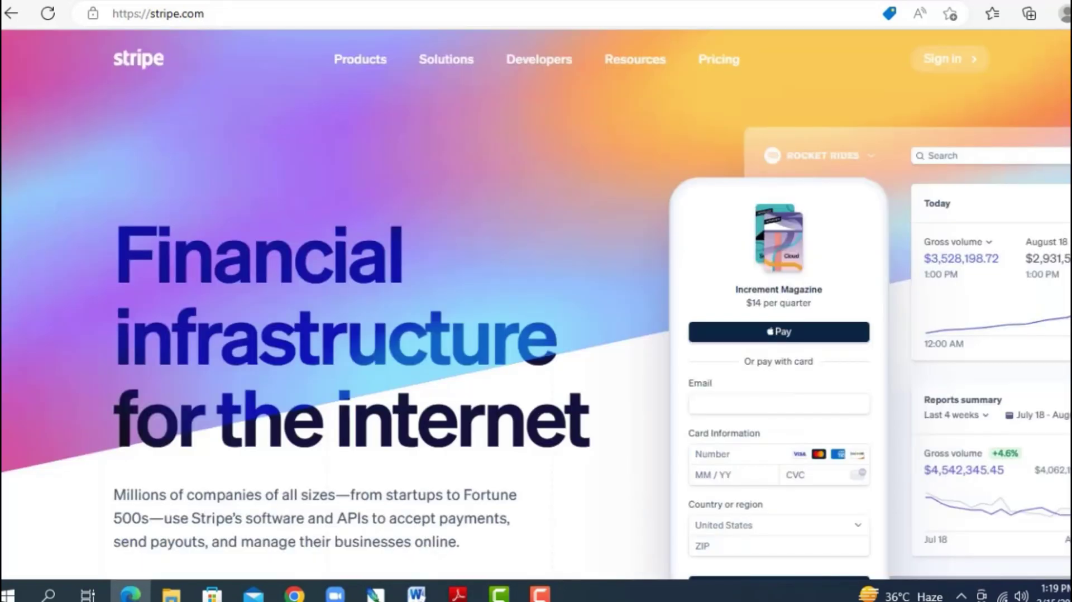
{"action": "left_click", "coordinate": [964, 69]}
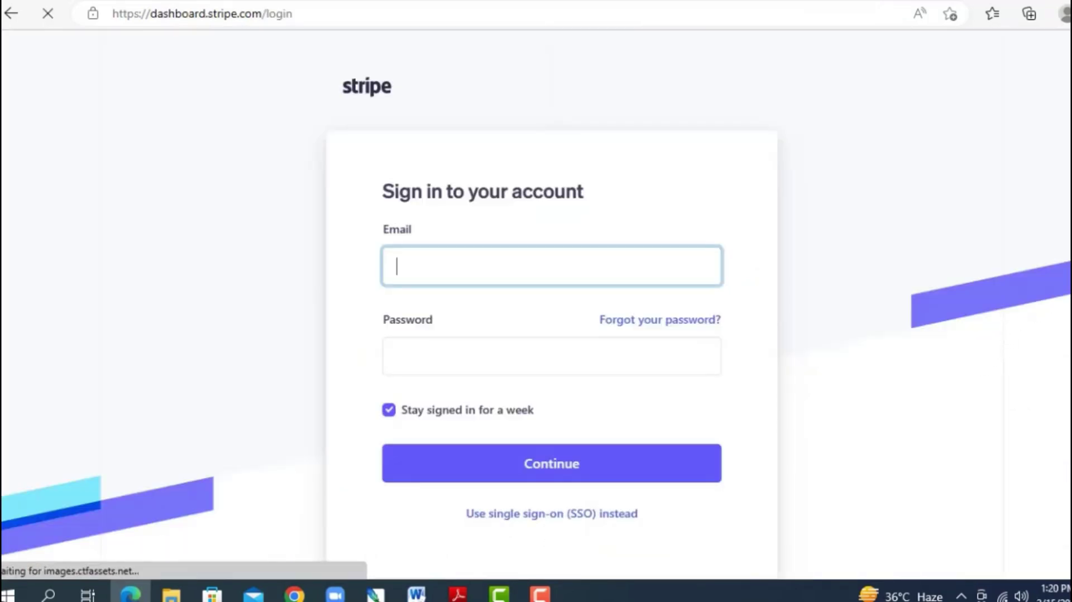
{"action": "scroll", "coordinate": [552, 307], "scroll_direction": "down", "scroll_amount": 3}
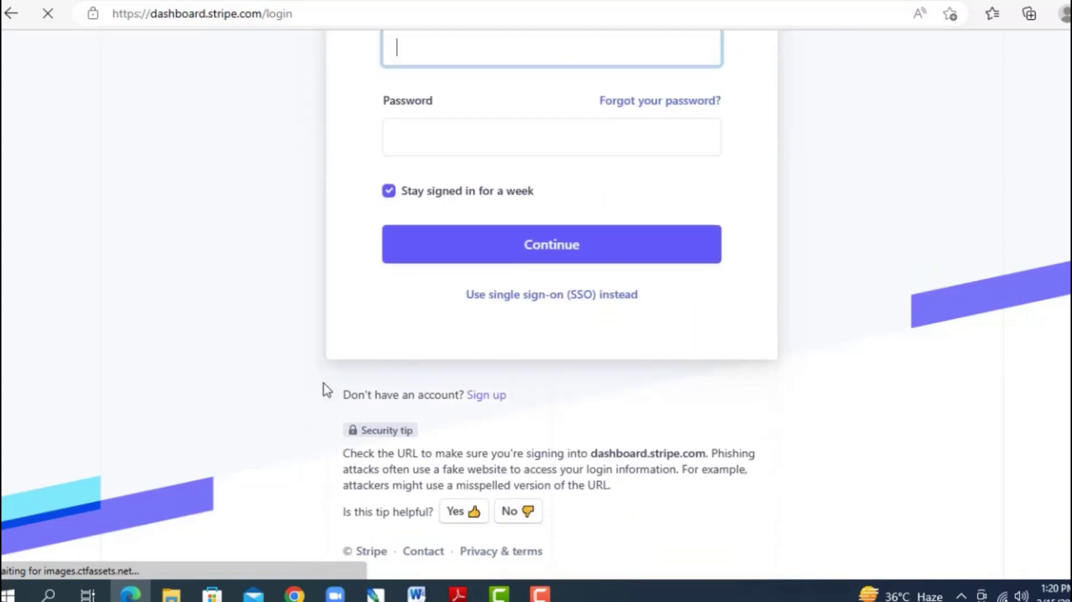
Step: Choose Sign up on the login page to begin creating a new Stripe account
{"action": "left_click", "coordinate": [491, 396]}
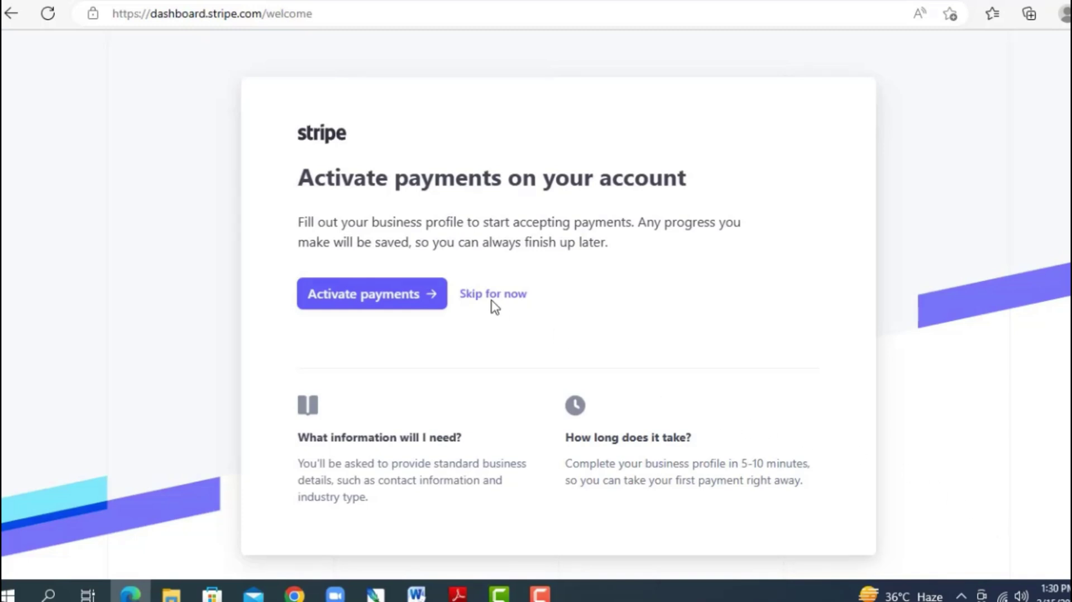
Step: Start payment activation and choose business type Company with Single-member LLC structure
{"action": "left_click", "coordinate": [353, 304]}
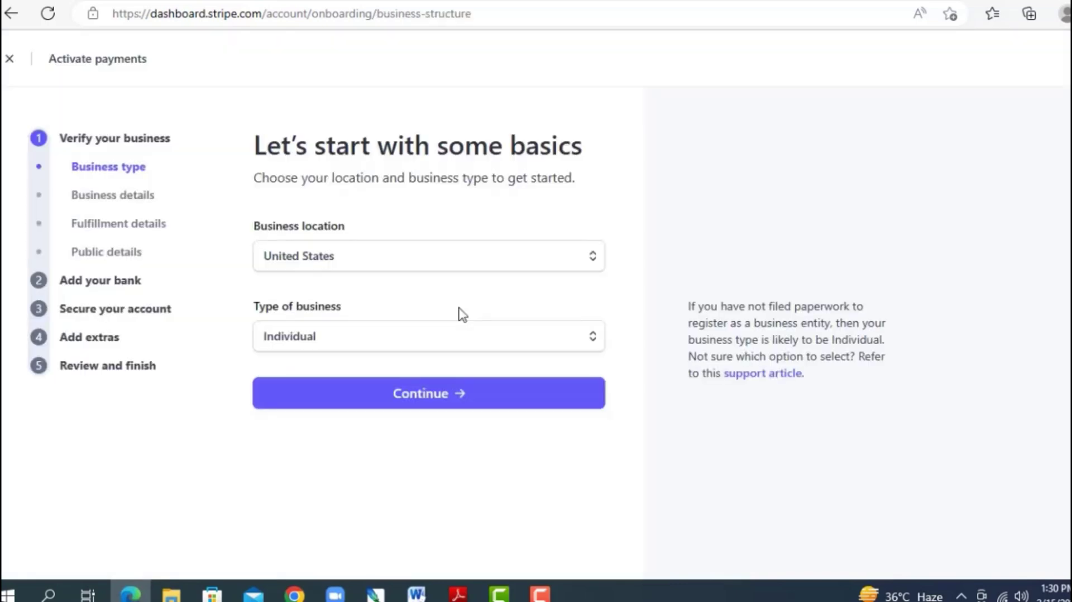
{"action": "mouse_move", "coordinate": [391, 254]}
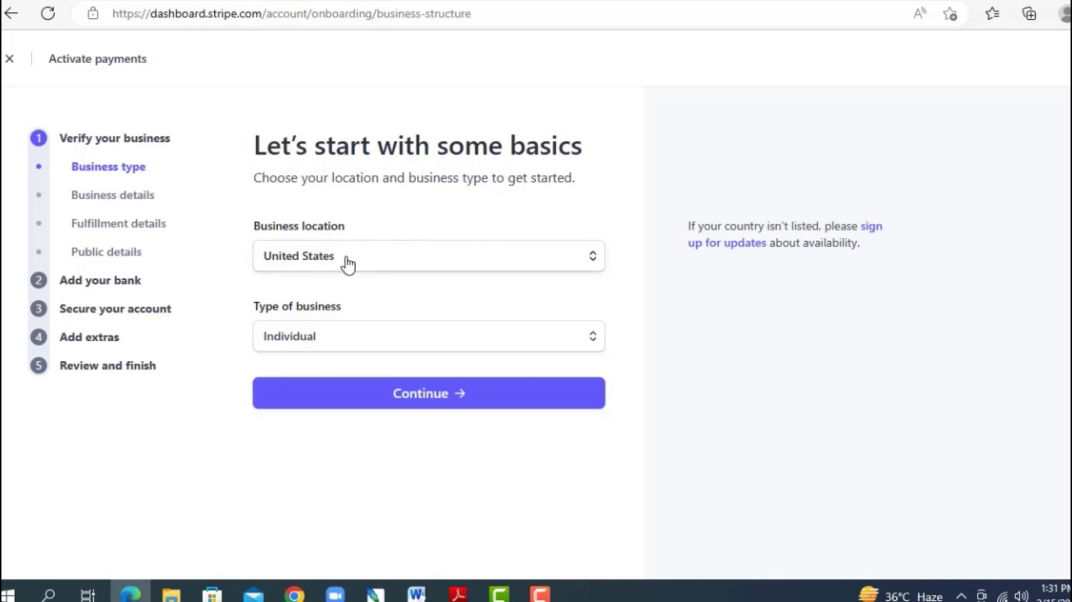
{"action": "mouse_move", "coordinate": [359, 313]}
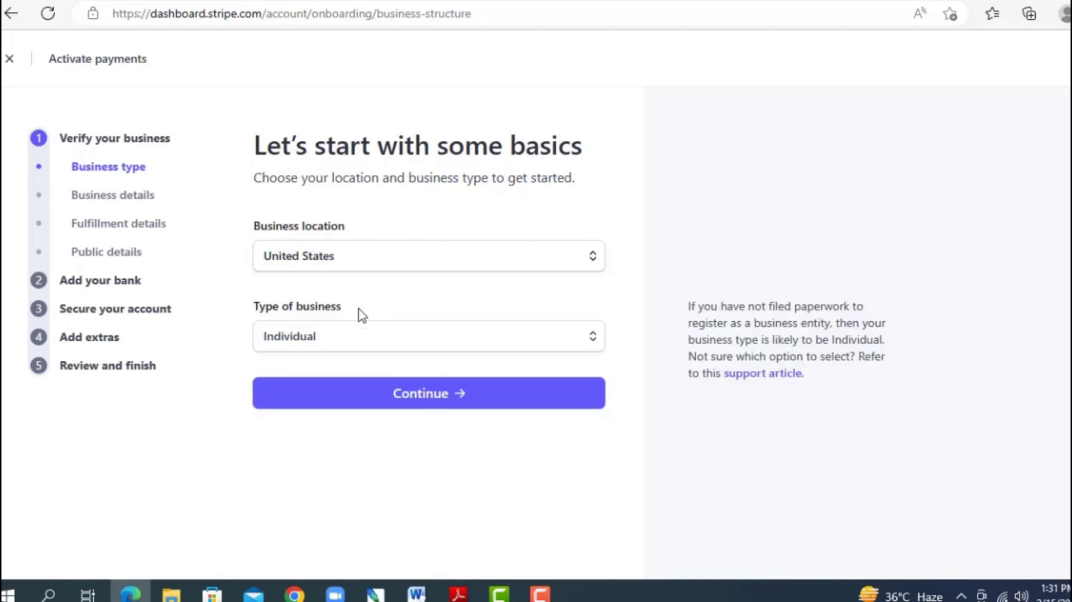
{"action": "left_click", "coordinate": [333, 346]}
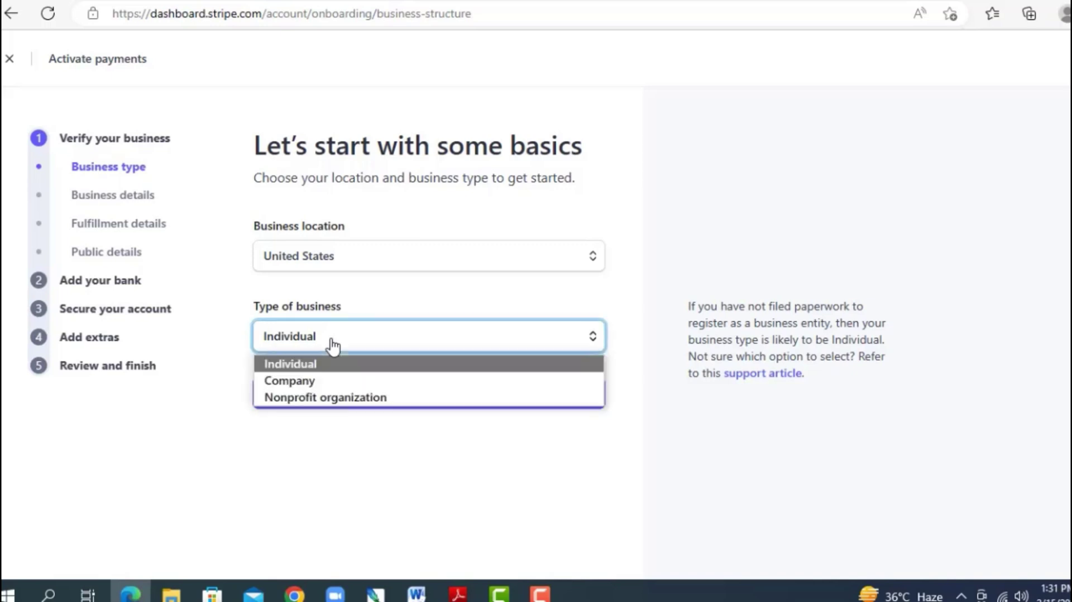
{"action": "left_click", "coordinate": [300, 381]}
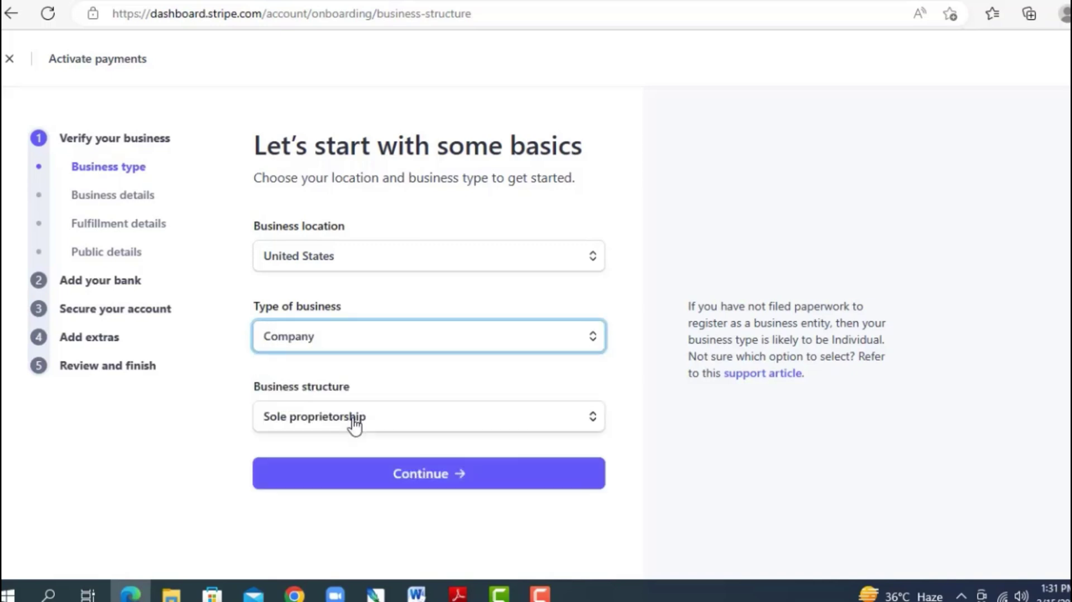
{"action": "left_click", "coordinate": [354, 424]}
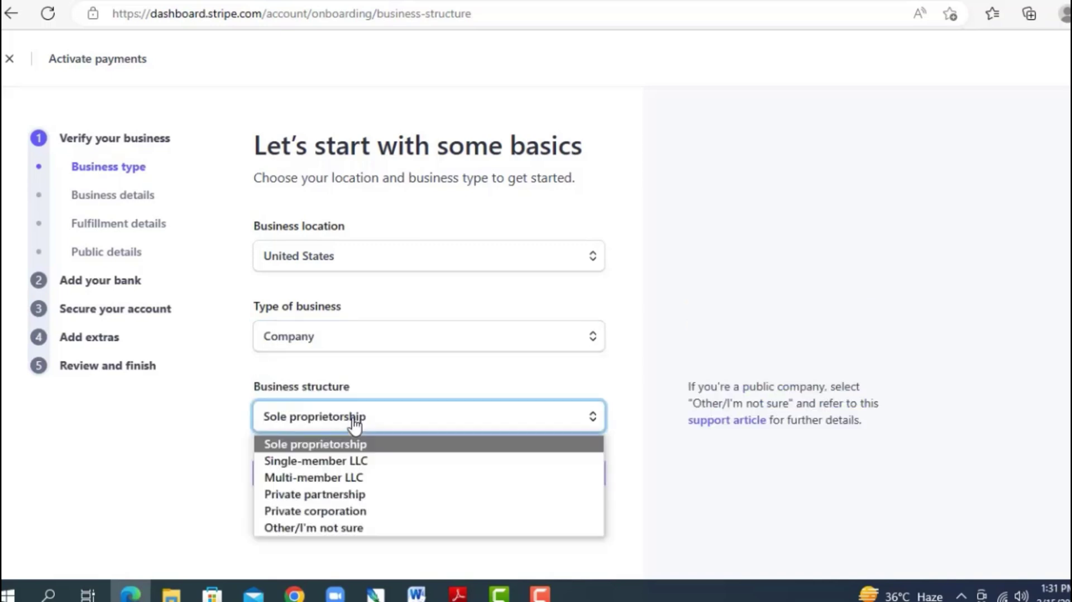
{"action": "left_click", "coordinate": [339, 463]}
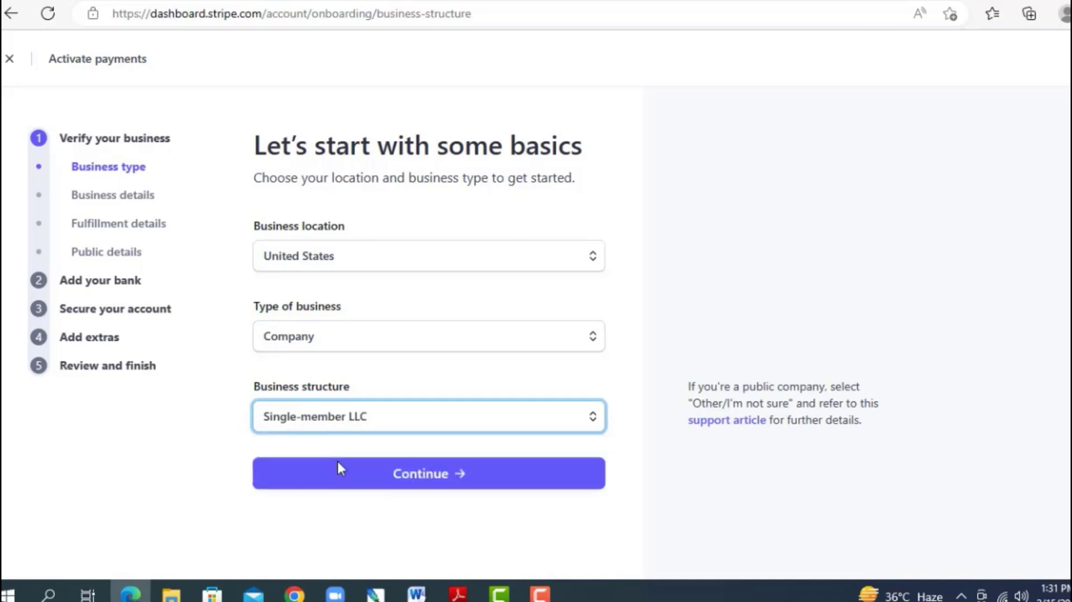
Step: Enter legal name, EIN, Kentucky address, Other educational services industry, website and product description
{"action": "left_click", "coordinate": [400, 476]}
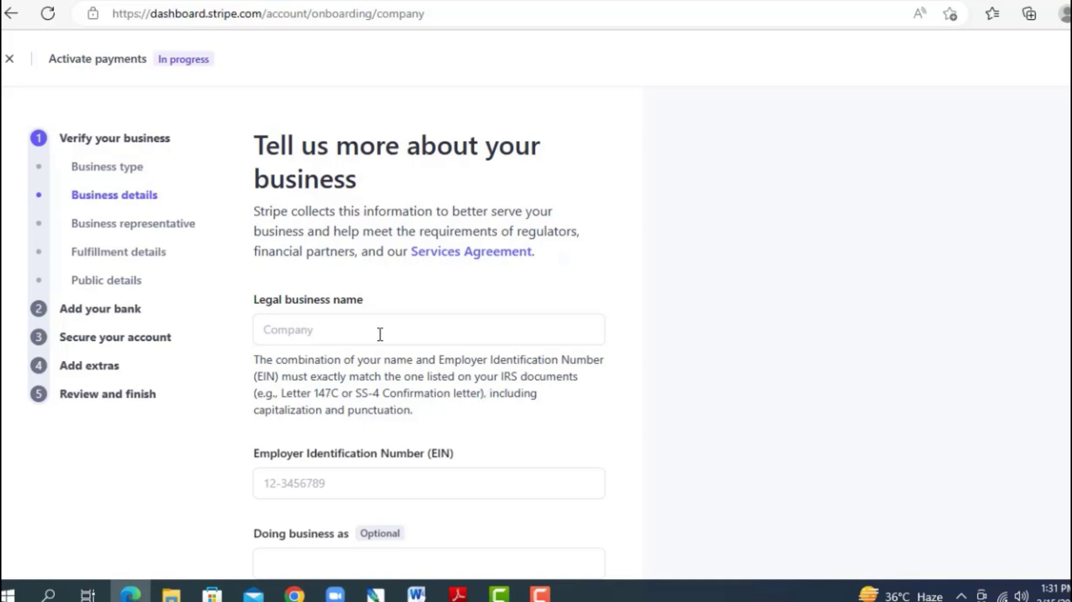
{"action": "mouse_move", "coordinate": [354, 447]}
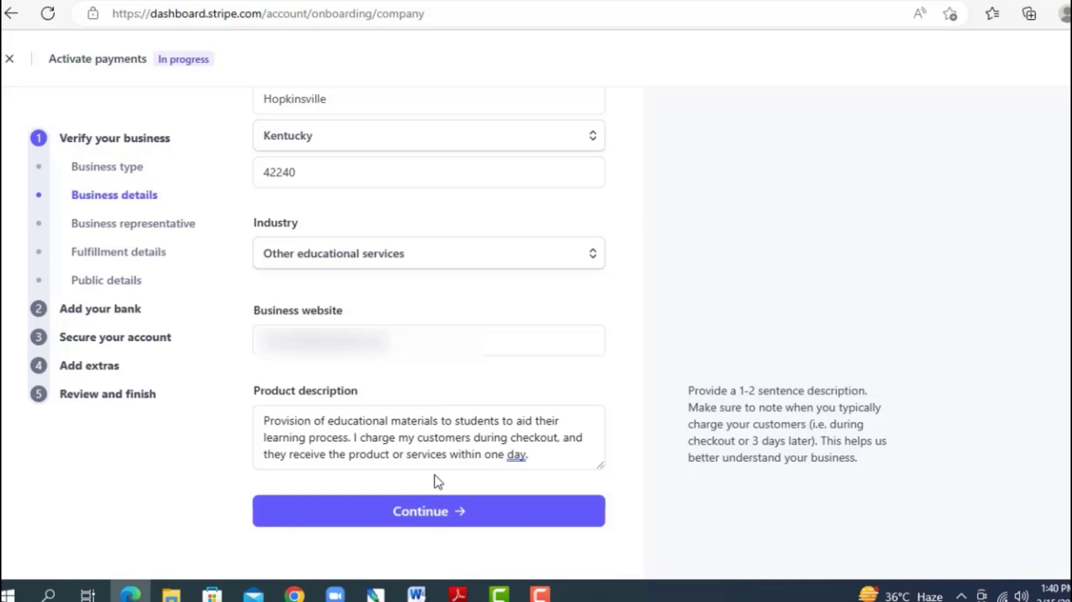
{"action": "left_click", "coordinate": [453, 519]}
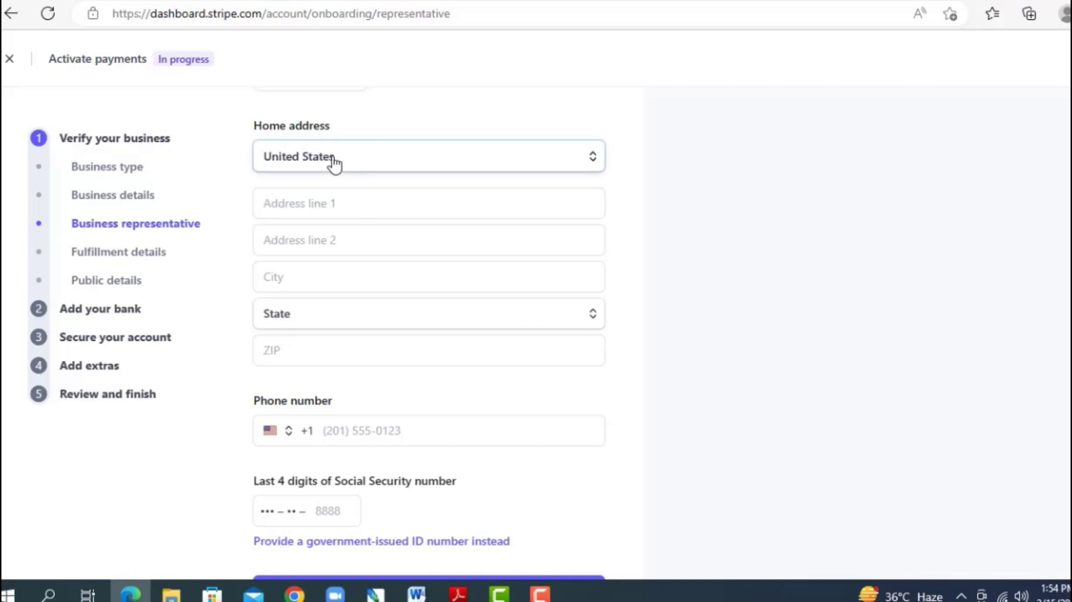
Step: Set the representative's home address country and phone country code to Nigeria
{"action": "left_click", "coordinate": [334, 163]}
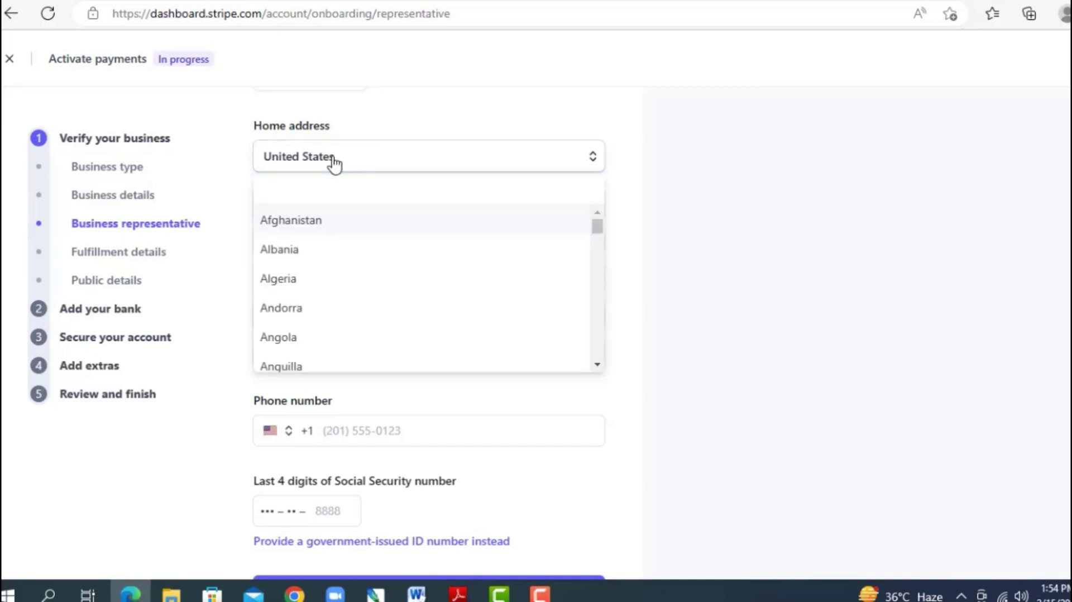
{"action": "type", "text": "n"}
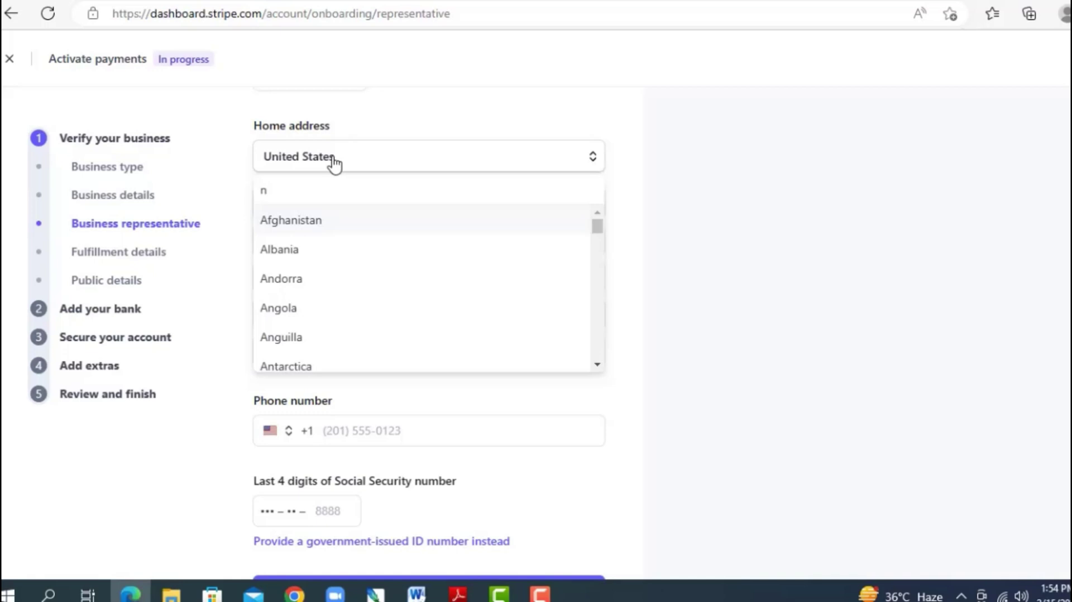
{"action": "type", "text": "ig"}
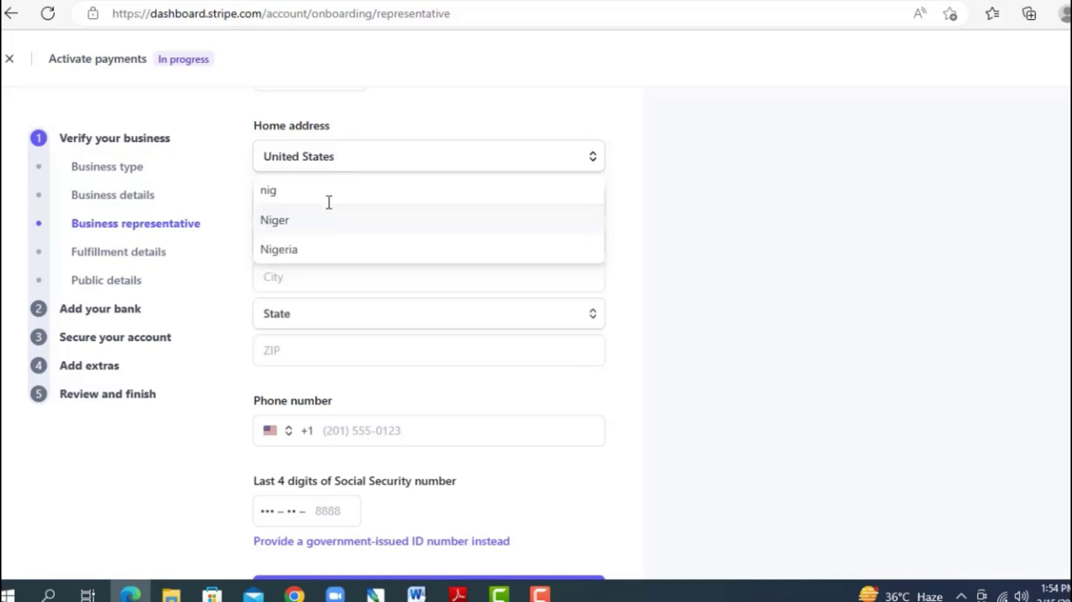
{"action": "left_click", "coordinate": [307, 257]}
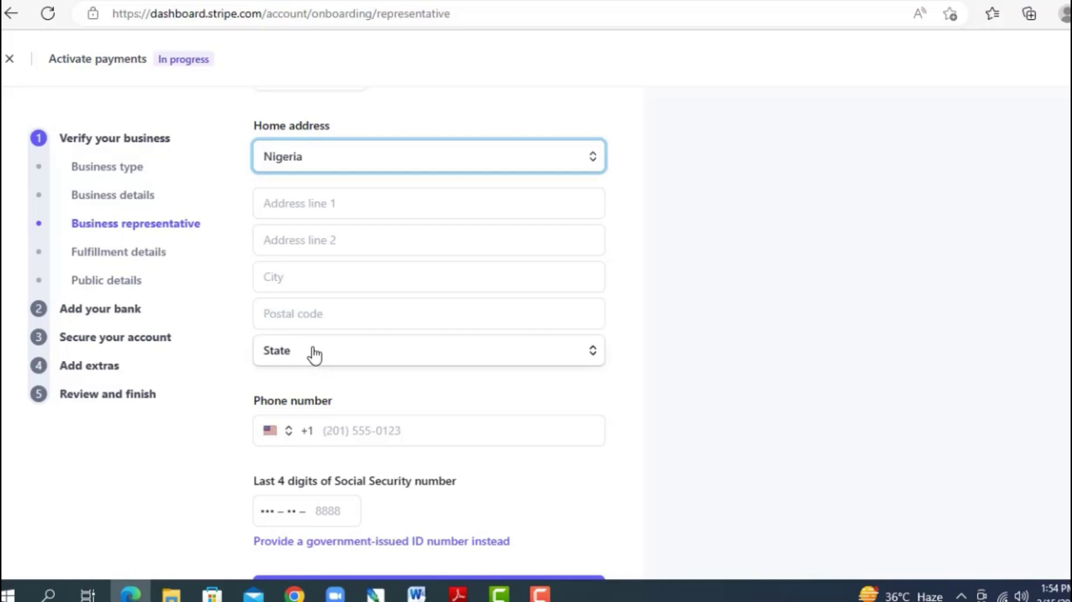
{"action": "left_click", "coordinate": [289, 433]}
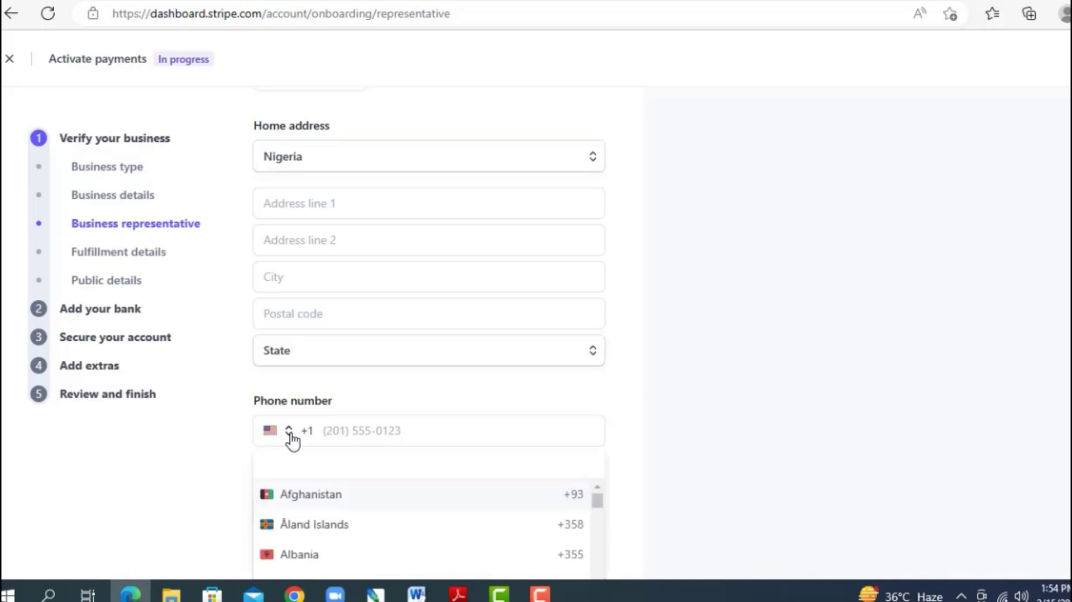
{"action": "type", "text": "nige"}
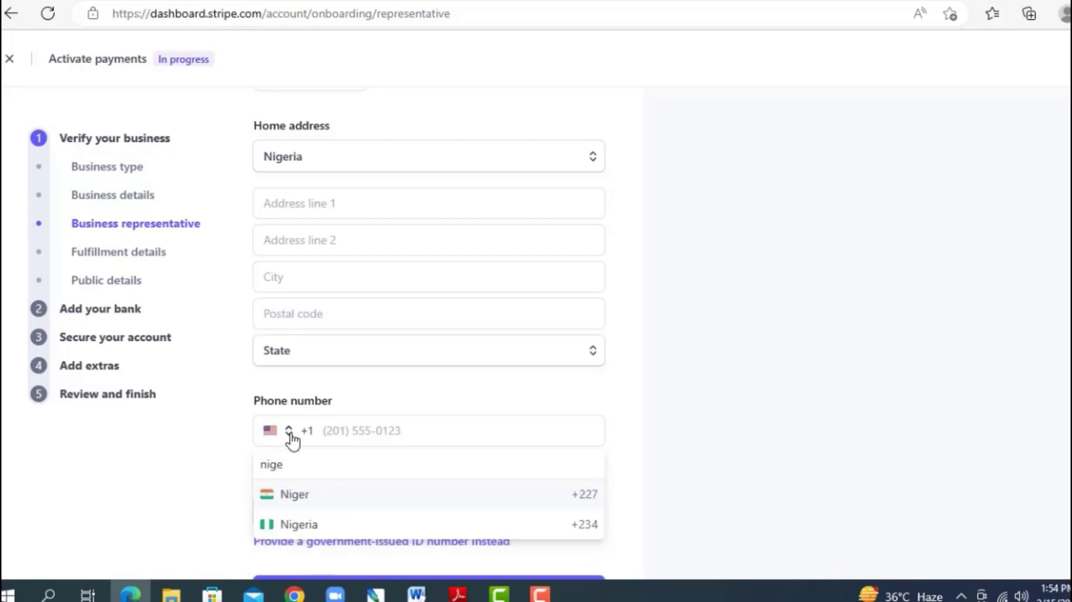
{"action": "left_click", "coordinate": [302, 526]}
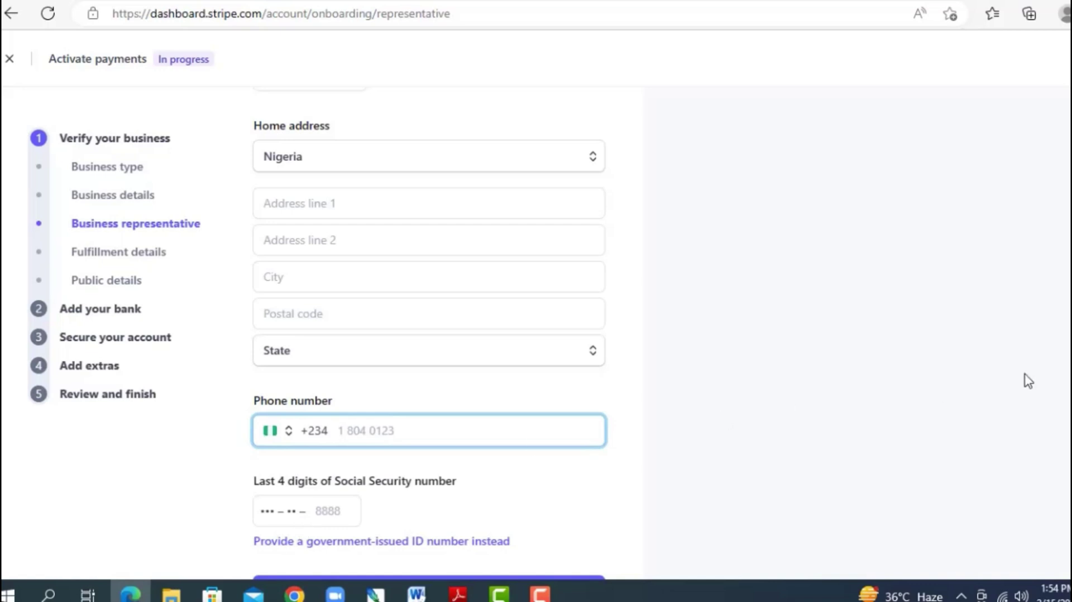
Step: Replace the SSN with a government-issued ID from NG and enter the National Identity Number
{"action": "scroll", "coordinate": [665, 420], "scroll_direction": "down", "scroll_amount": 2}
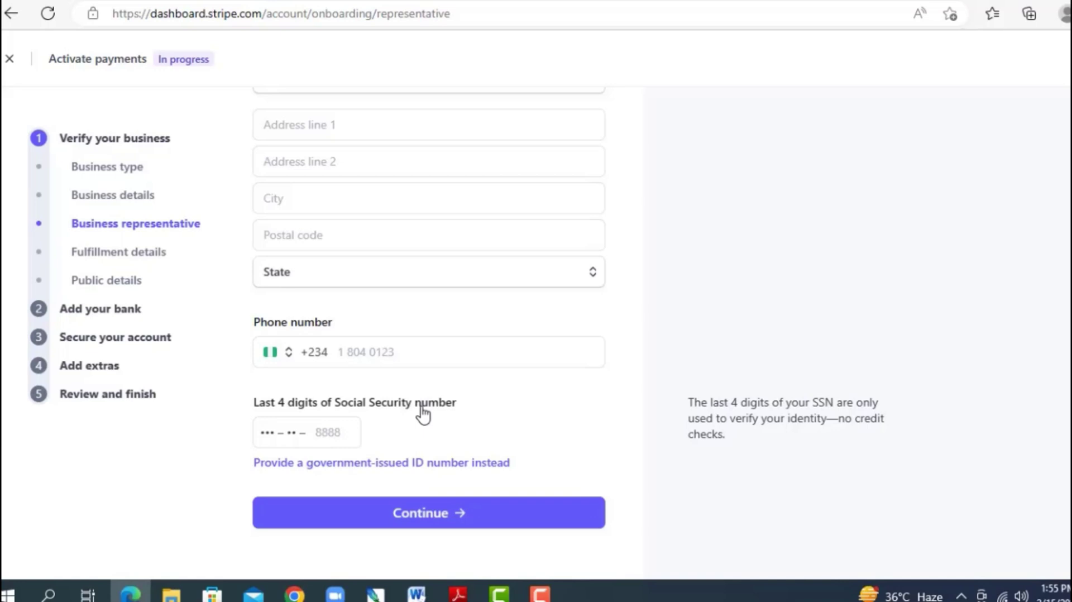
{"action": "left_click", "coordinate": [369, 463]}
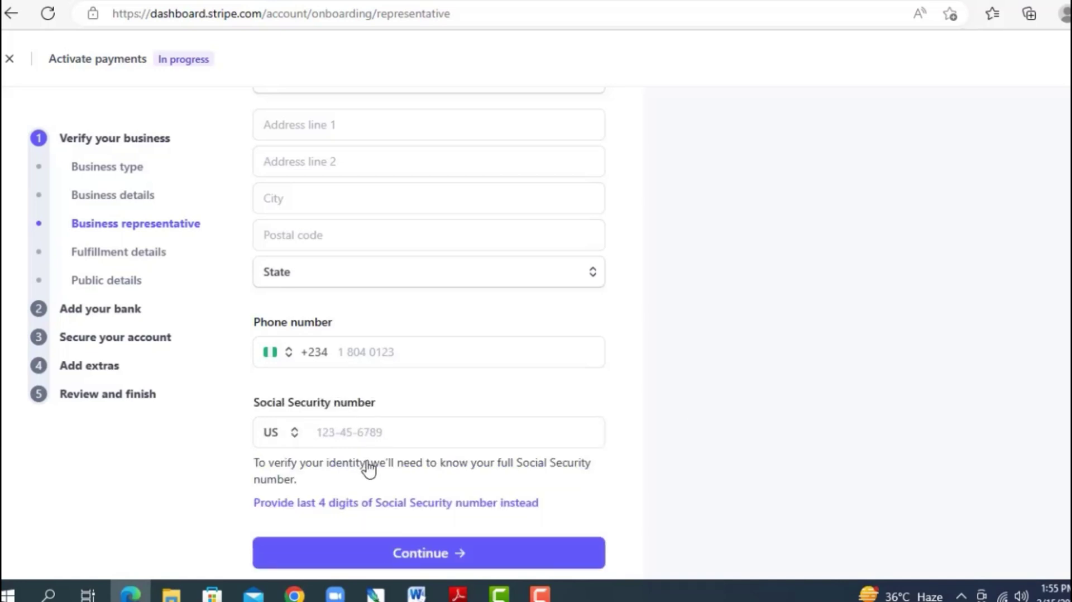
{"action": "left_click", "coordinate": [293, 438]}
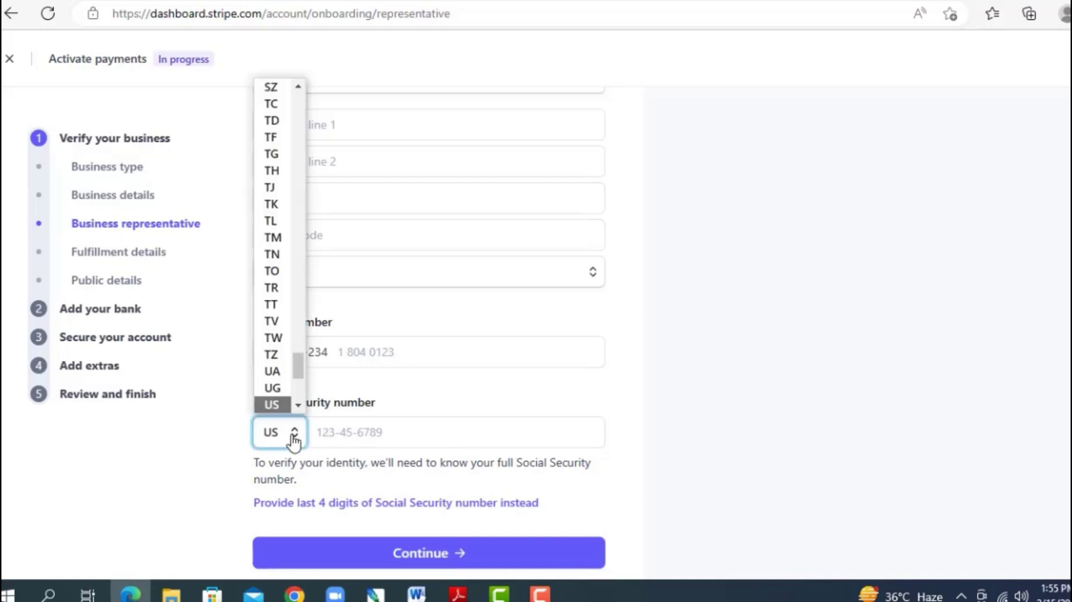
{"action": "left_click_drag", "start_coordinate": [301, 374], "coordinate": [299, 297]}
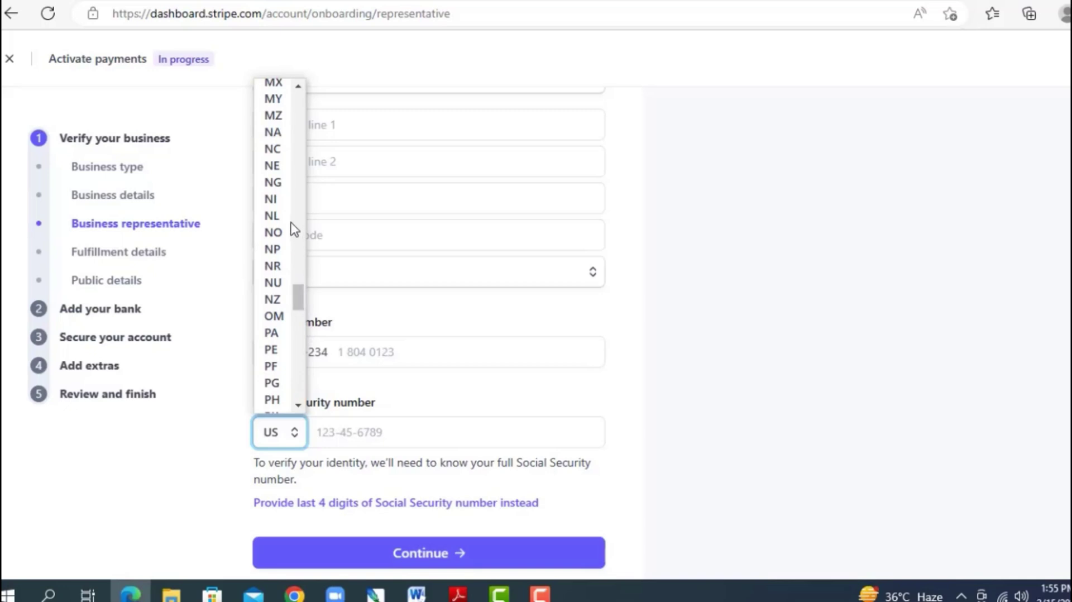
{"action": "left_click", "coordinate": [280, 183]}
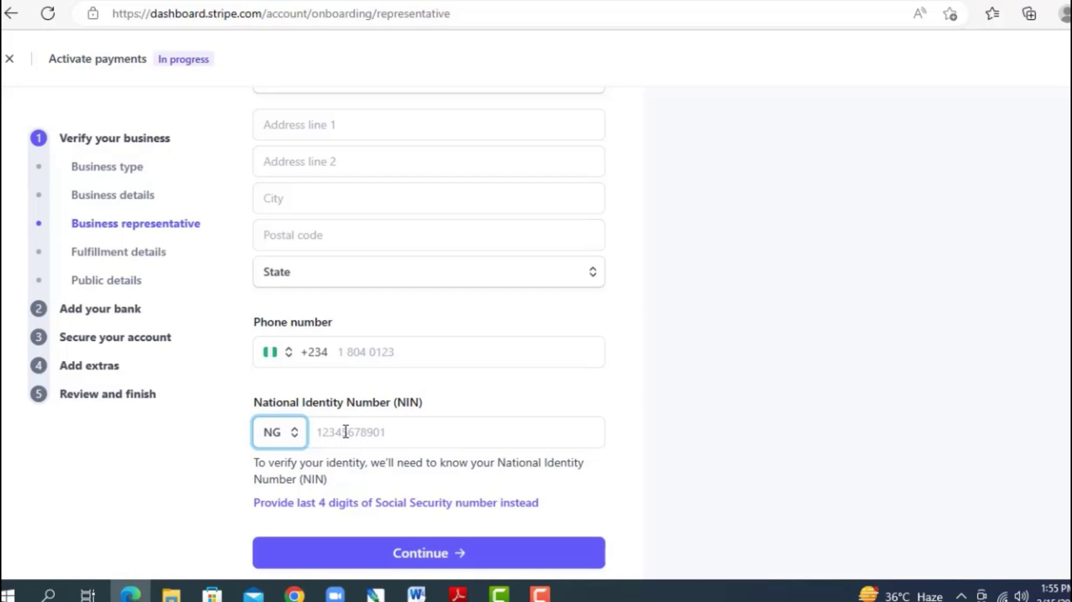
{"action": "left_click", "coordinate": [378, 433]}
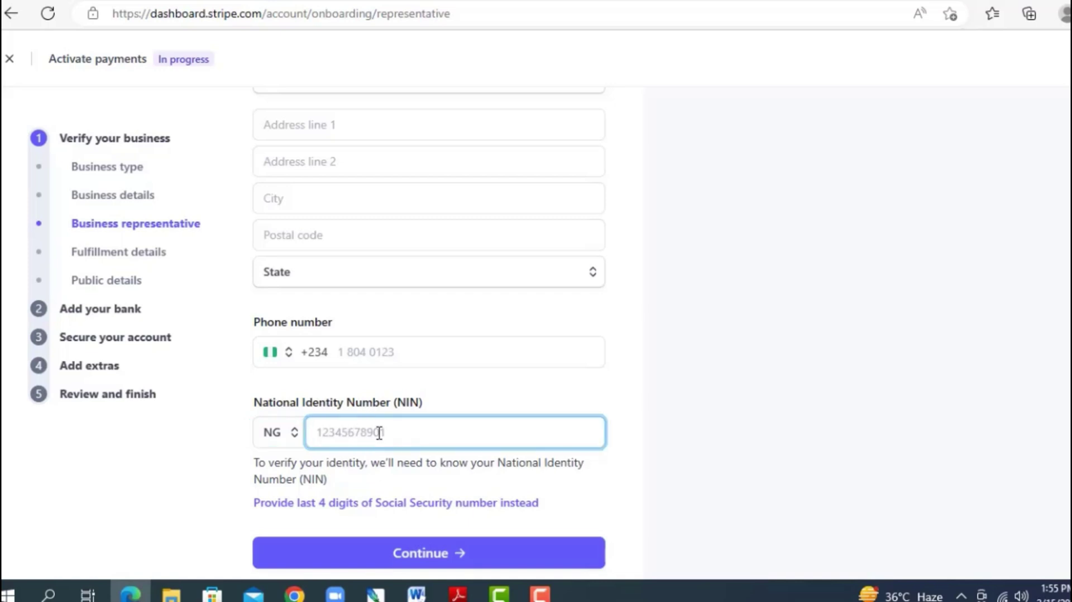
{"action": "scroll", "coordinate": [430, 329], "scroll_direction": "down", "scroll_amount": 1}
{"action": "scroll", "coordinate": [430, 329], "scroll_direction": "up", "scroll_amount": 1}
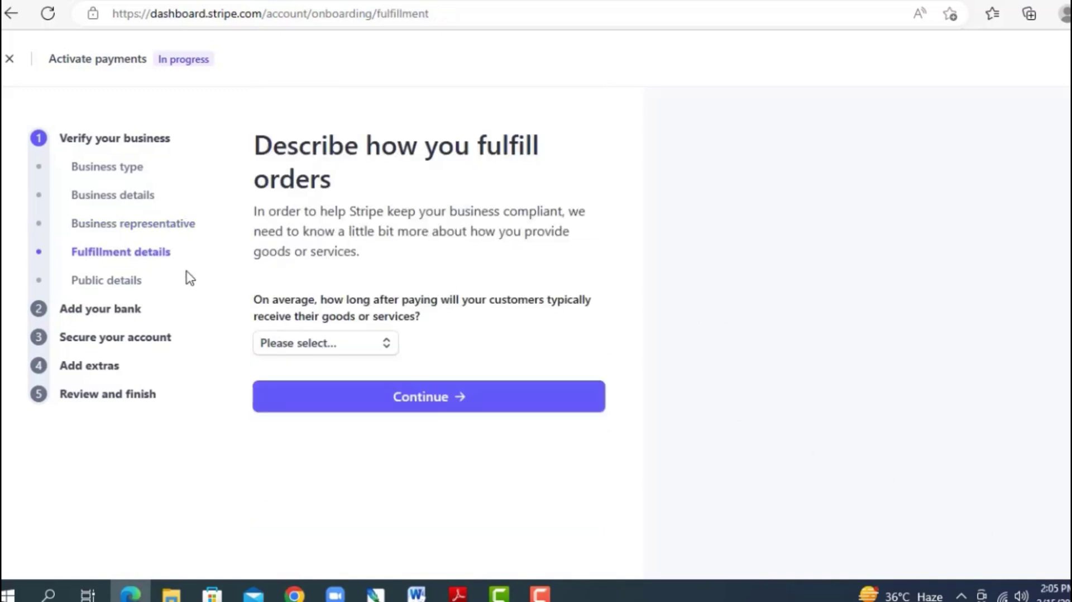
Step: Set fulfillment time to 'Within one day' and submit the public details
{"action": "mouse_move", "coordinate": [357, 314]}
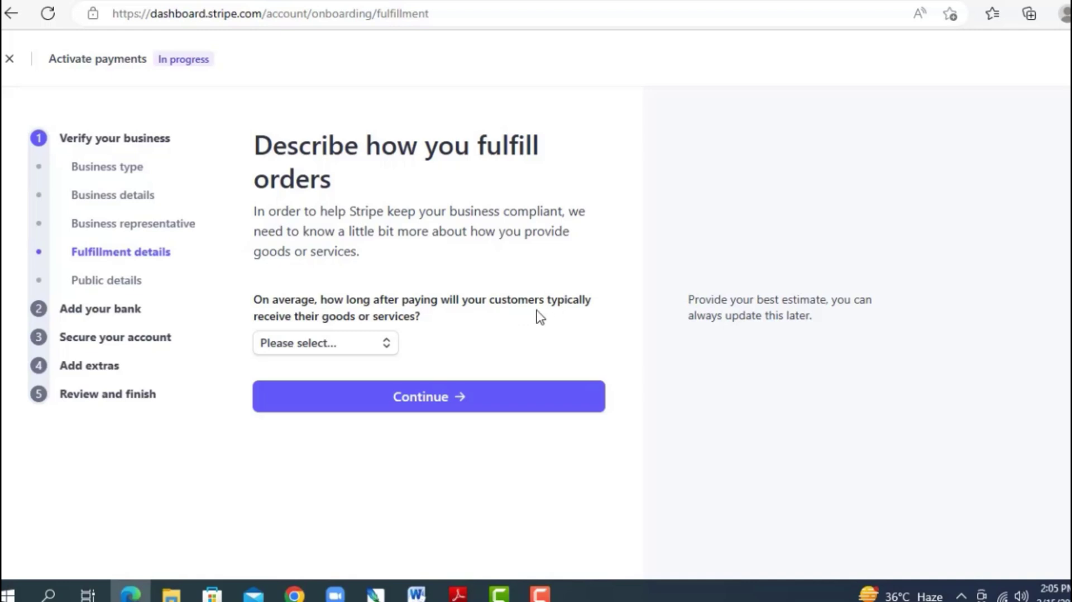
{"action": "left_click", "coordinate": [358, 346]}
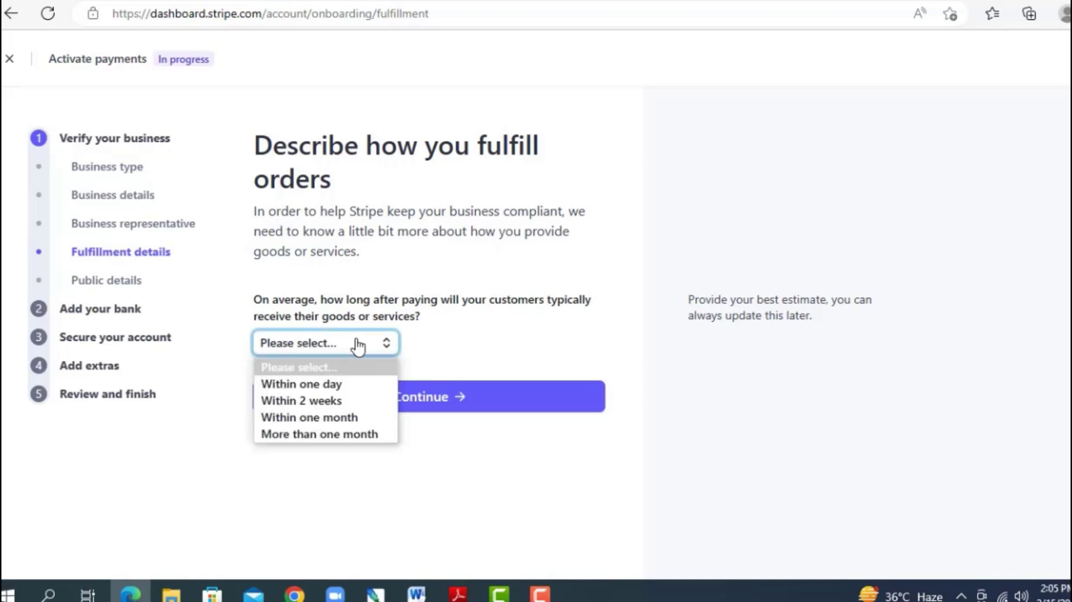
{"action": "left_click", "coordinate": [322, 385]}
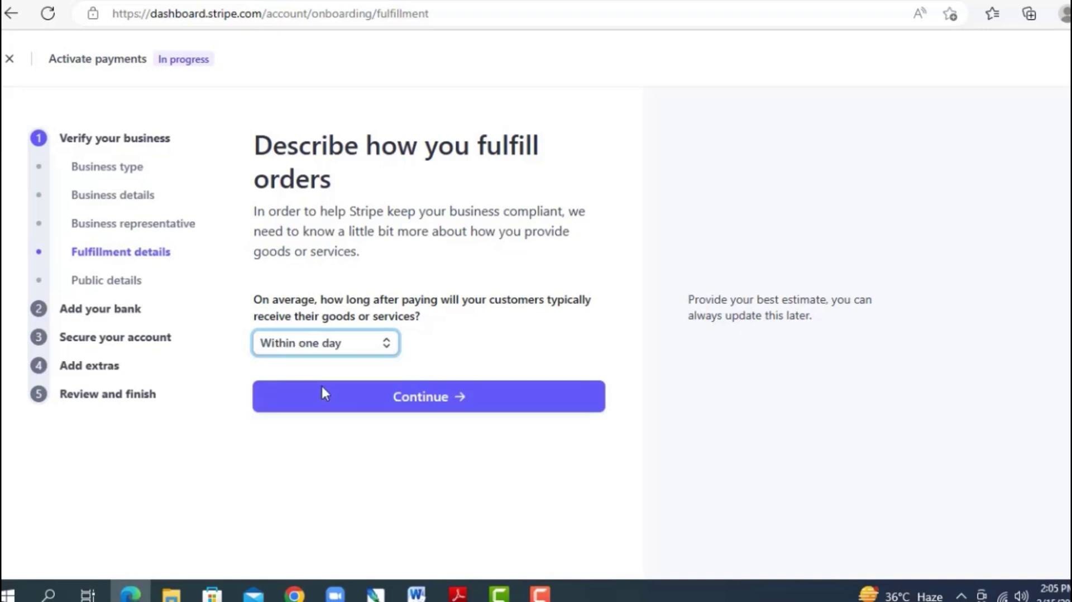
{"action": "left_click", "coordinate": [361, 401]}
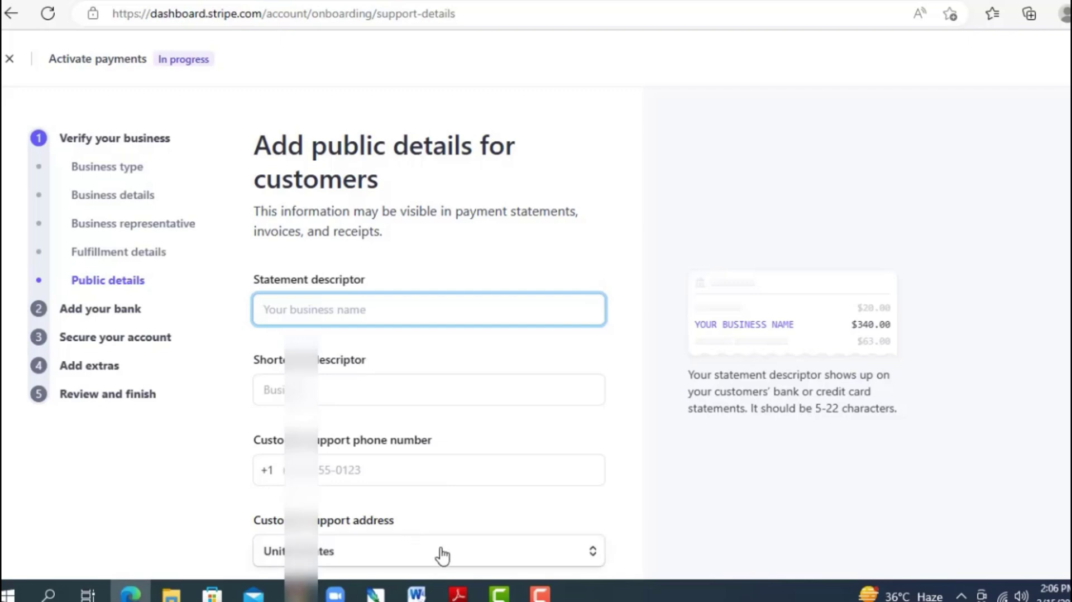
{"action": "key", "text": "Return"}
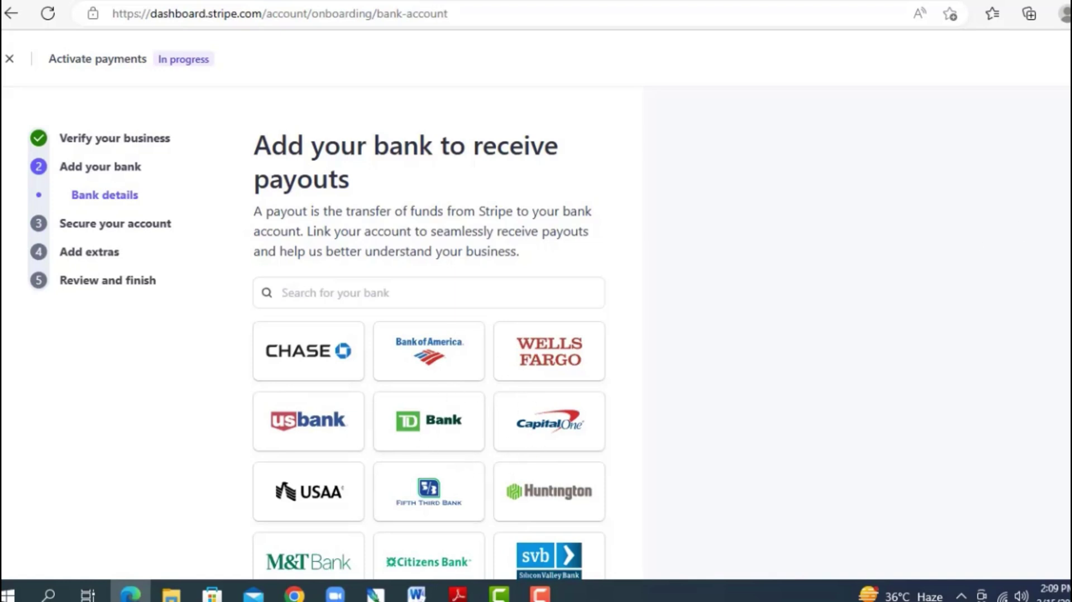
Step: Confirm the linked Evolve Bank & Trust USD payout account
{"action": "scroll", "coordinate": [428, 335], "scroll_direction": "down", "scroll_amount": 4}
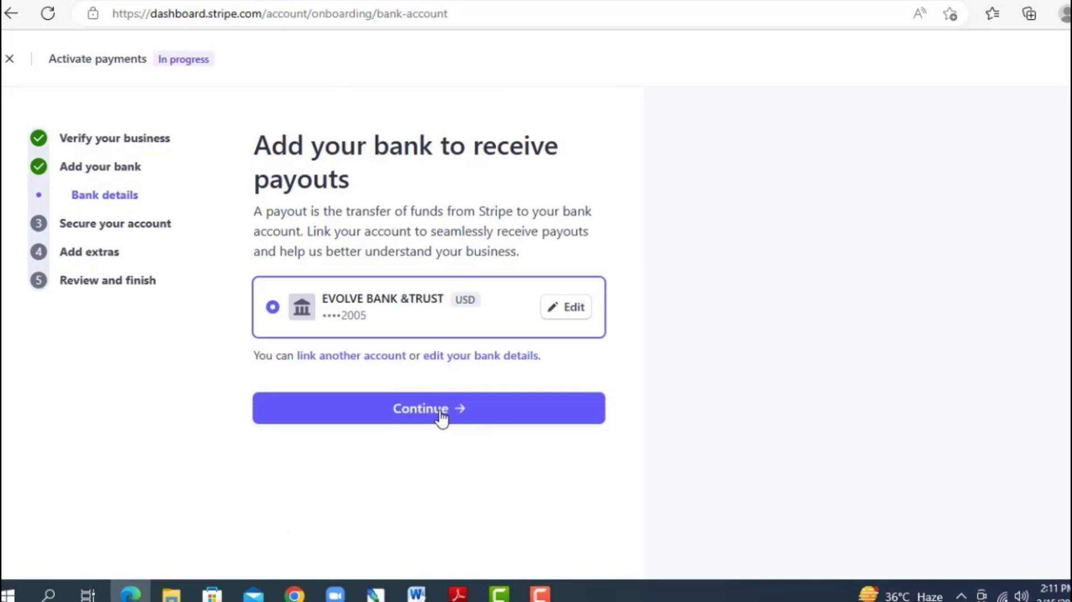
{"action": "left_click", "coordinate": [441, 416]}
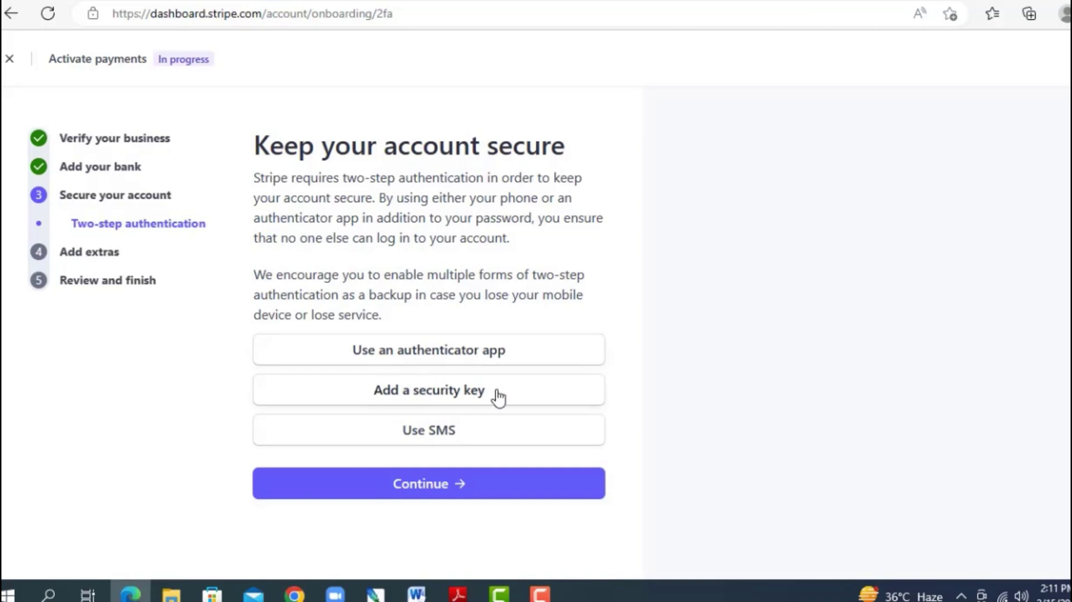
Step: Enable SMS two-step authentication by confirming the Nigerian mobile number and verification code
{"action": "left_click", "coordinate": [434, 437]}
{"action": "left_click", "coordinate": [650, 344]}
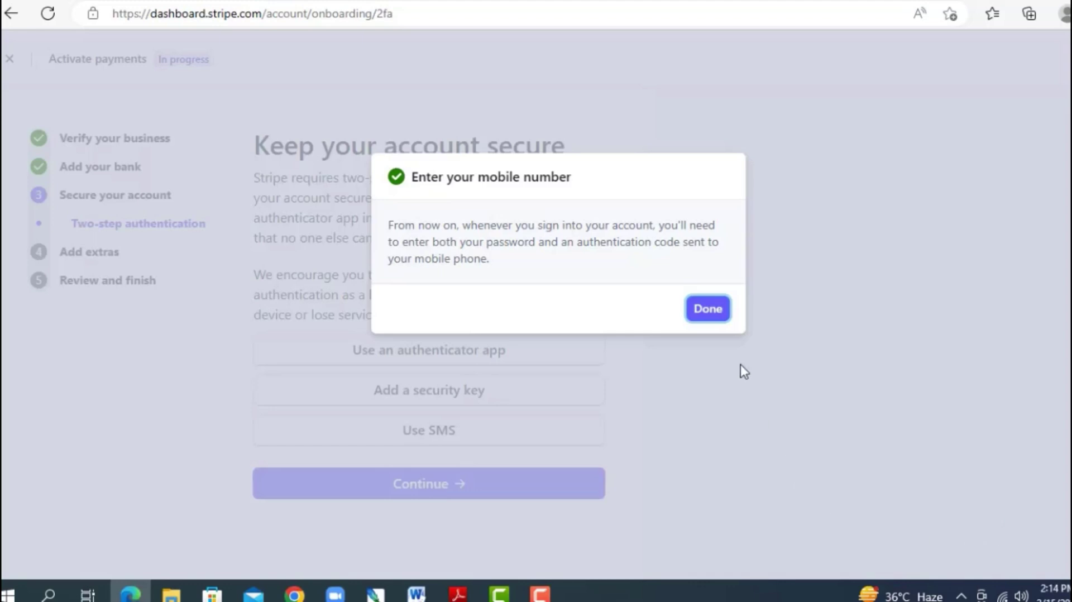
{"action": "left_click", "coordinate": [713, 316]}
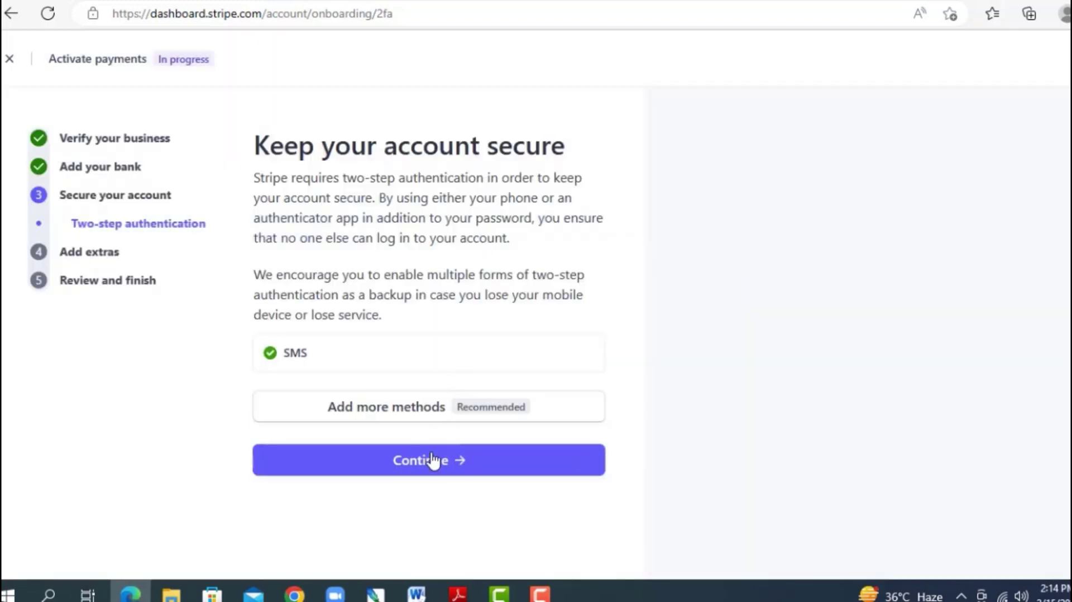
{"action": "left_click", "coordinate": [437, 474]}
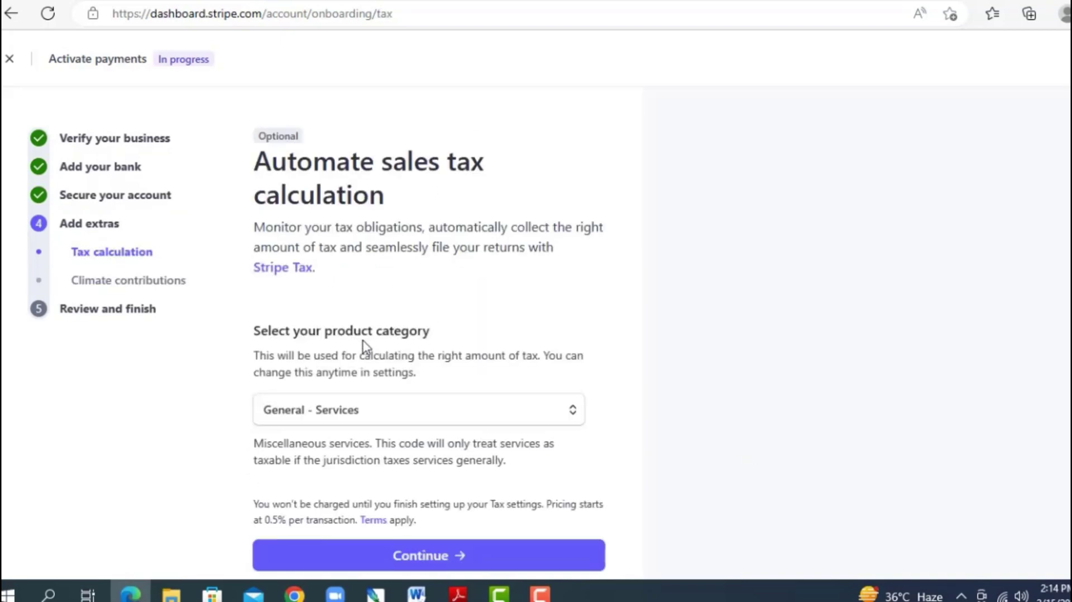
Step: Keep General - Services as the sales tax product category and continue
{"action": "mouse_move", "coordinate": [414, 423]}
{"action": "scroll", "coordinate": [429, 344], "scroll_direction": "down", "scroll_amount": 1}
{"action": "left_click", "coordinate": [429, 537]}
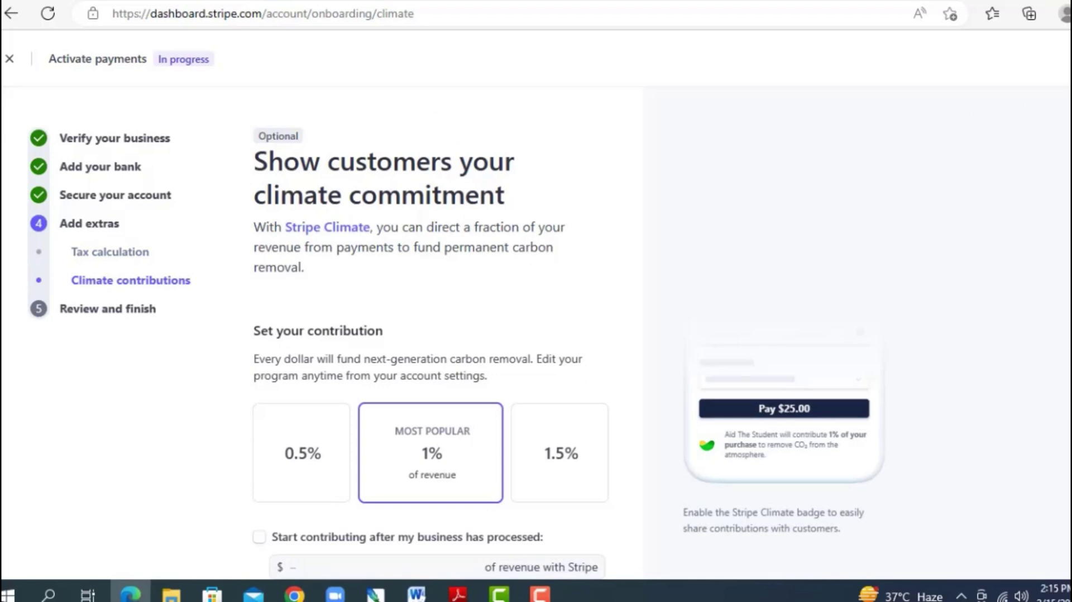
{"action": "scroll", "coordinate": [429, 335], "scroll_direction": "down", "scroll_amount": 3}
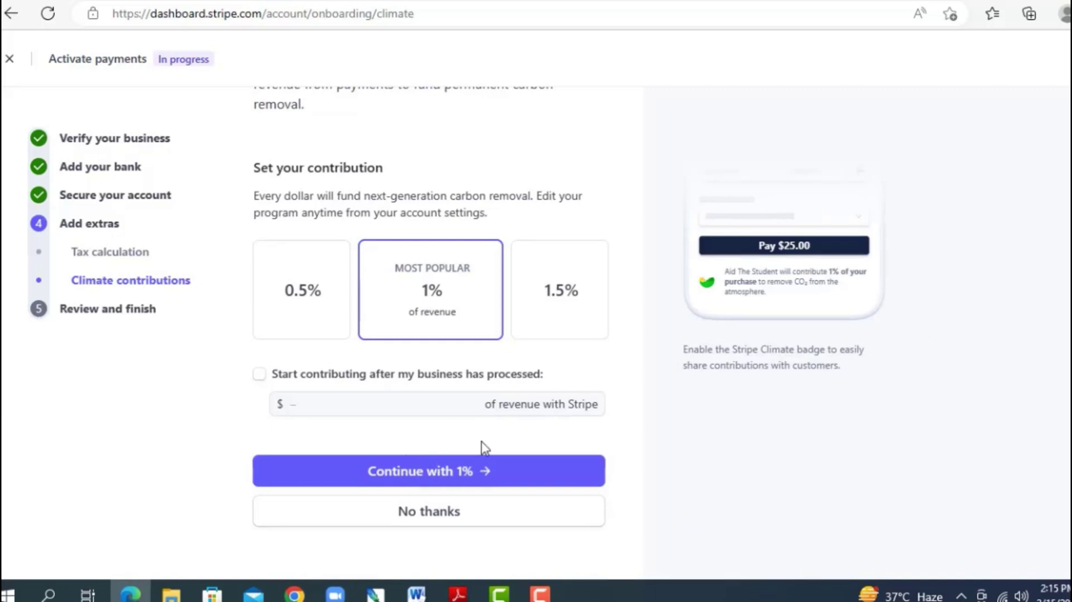
Step: Decline climate contributions with No thanks, then Agree & Submit the summary
{"action": "left_click", "coordinate": [451, 521]}
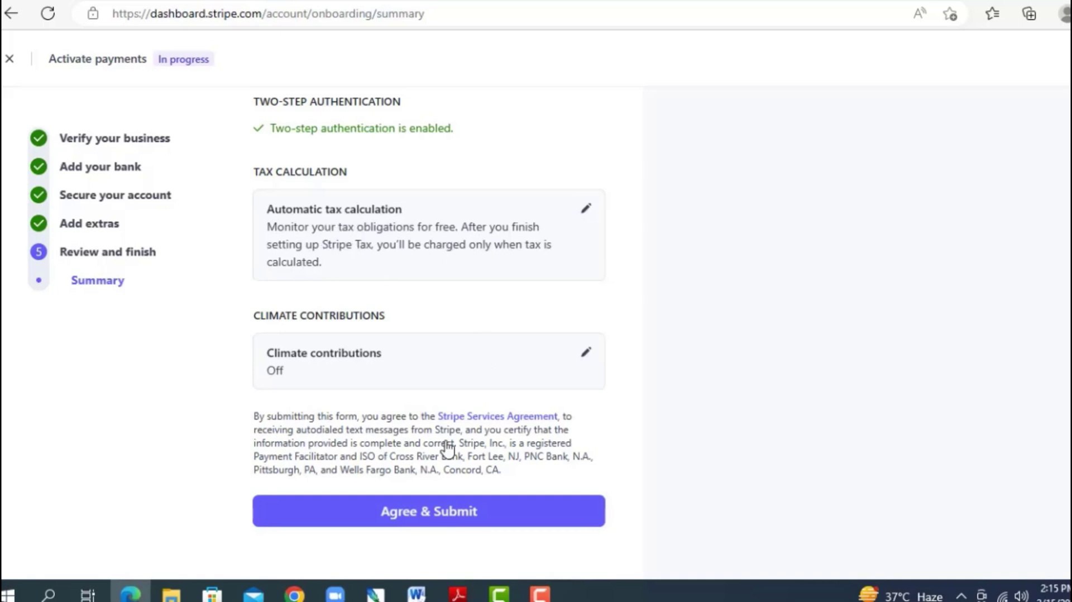
{"action": "left_click", "coordinate": [435, 515]}
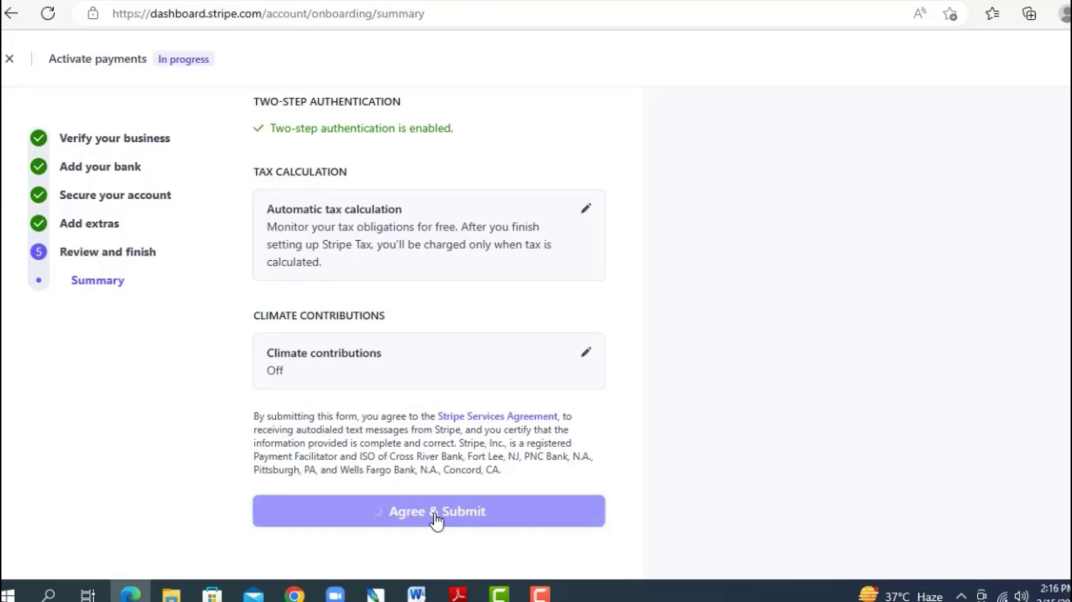